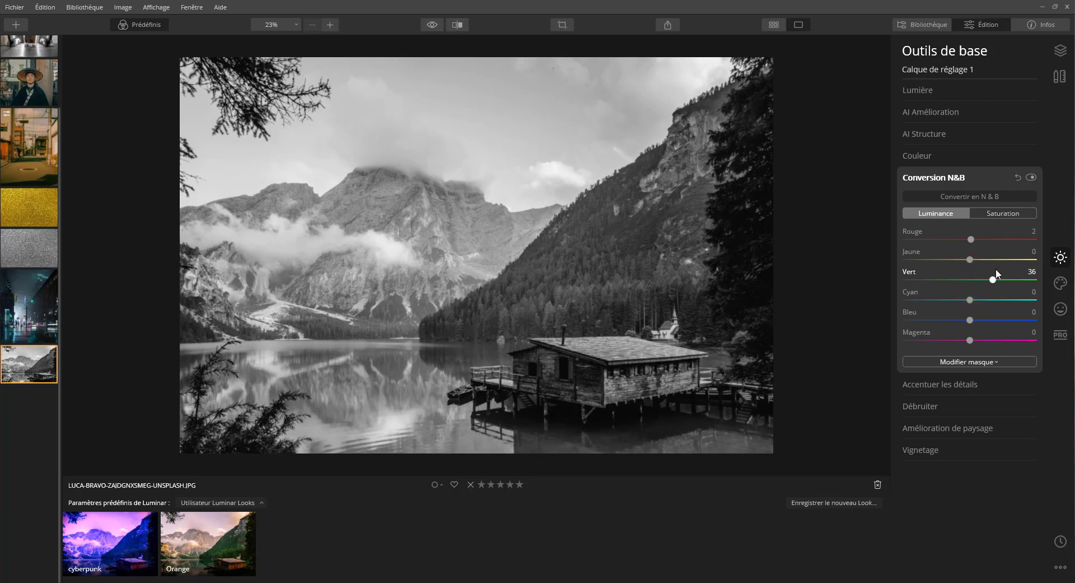
Step: In the N&B conversion's Luminance settings, set Vert to 39, Cyan to -73, Bleu to -76 and Rouge to 71
{"action": "left_click_drag", "start_coordinate": [996, 274], "coordinate": [874, 301]}
{"action": "left_click_drag", "start_coordinate": [970, 320], "coordinate": [936, 307]}
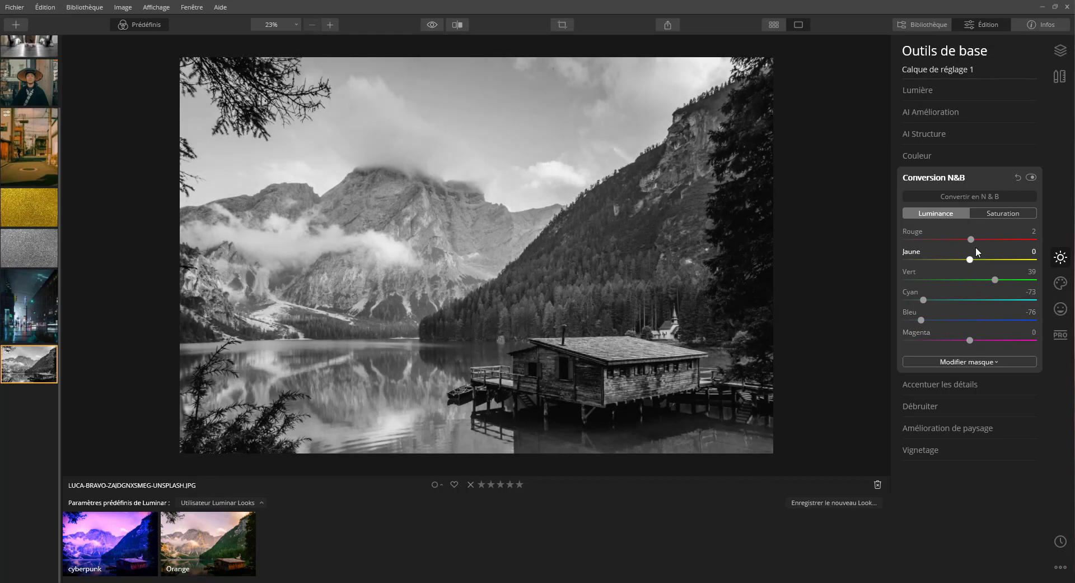
{"action": "left_click_drag", "start_coordinate": [972, 239], "coordinate": [1015, 239]}
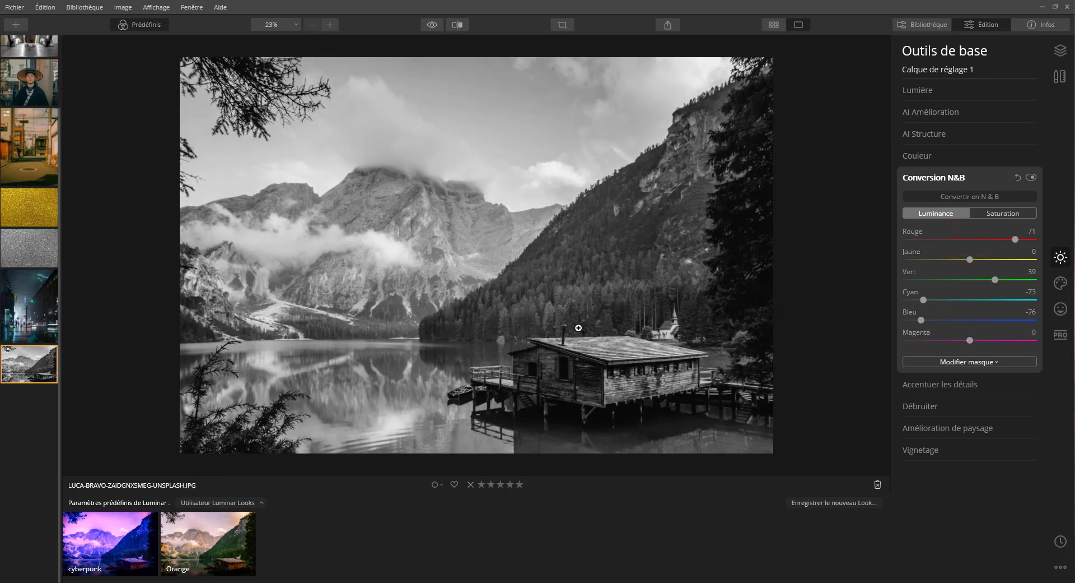
Step: Set the N&B conversion's Saturation to Rouge 17, Jaune 14, Vert 25, Cyan 2, Bleu 11 and Magenta 14
{"action": "left_click", "coordinate": [988, 212]}
{"action": "left_click", "coordinate": [906, 239]}
{"action": "left_click_drag", "start_coordinate": [919, 237], "coordinate": [911, 279]}
{"action": "left_click_drag", "start_coordinate": [921, 239], "coordinate": [917, 240]}
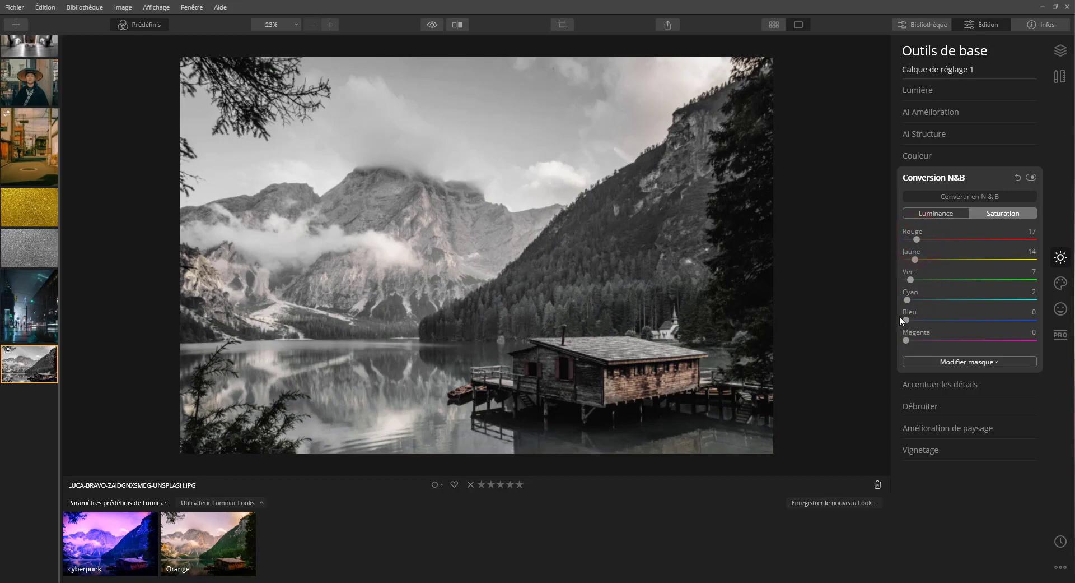
{"action": "left_click_drag", "start_coordinate": [906, 315], "coordinate": [915, 340]}
{"action": "left_click", "coordinate": [1032, 177]}
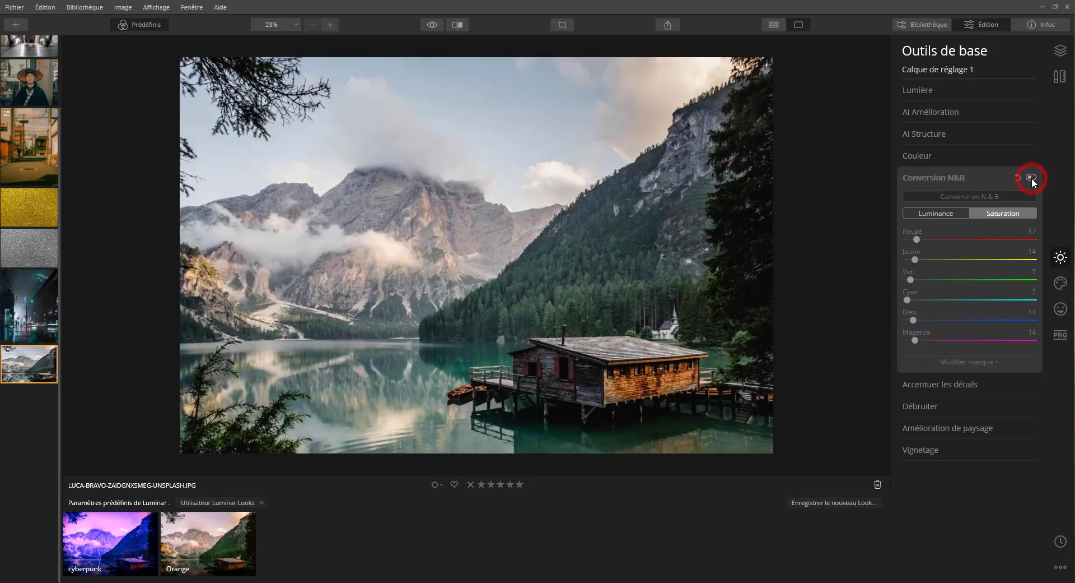
{"action": "left_click_drag", "start_coordinate": [910, 279], "coordinate": [922, 279]}
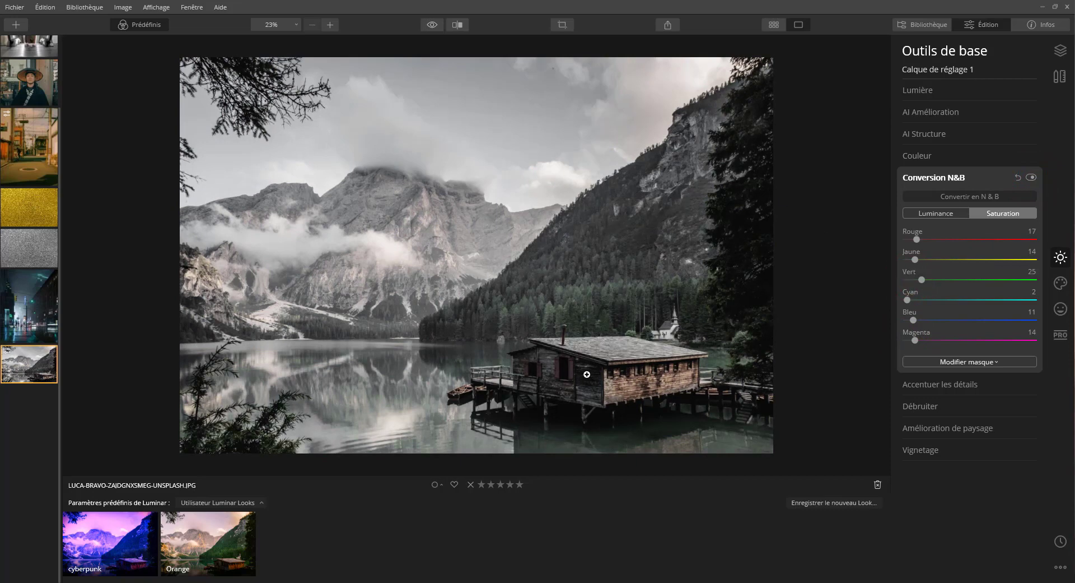
Step: In the Lumière settings, set Exposition to 0,13 and Contraste intelligent to 9, and compare with the original photo
{"action": "left_click", "coordinate": [921, 91]}
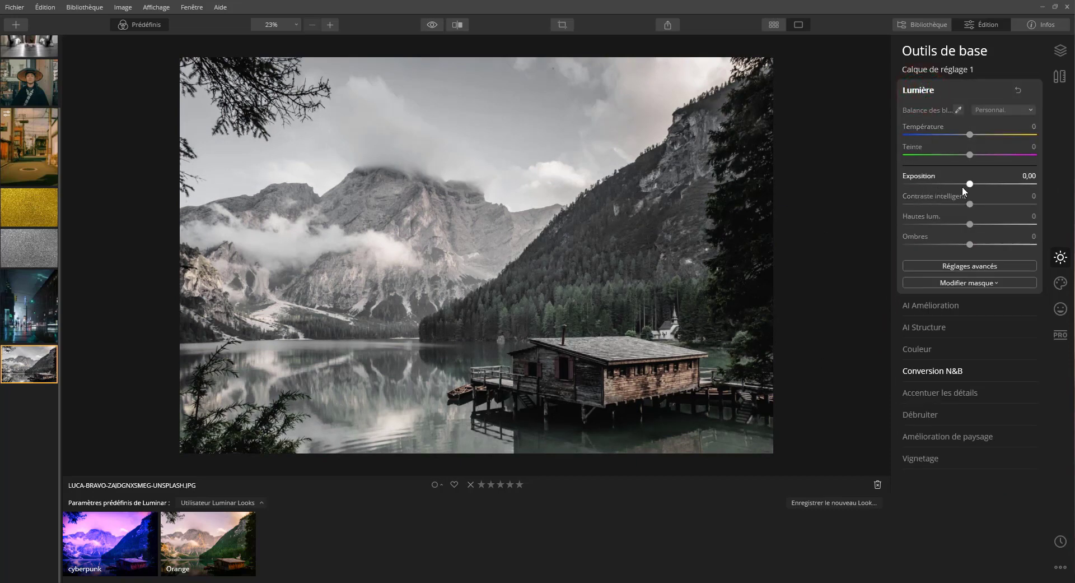
{"action": "left_click_drag", "start_coordinate": [969, 185], "coordinate": [976, 206]}
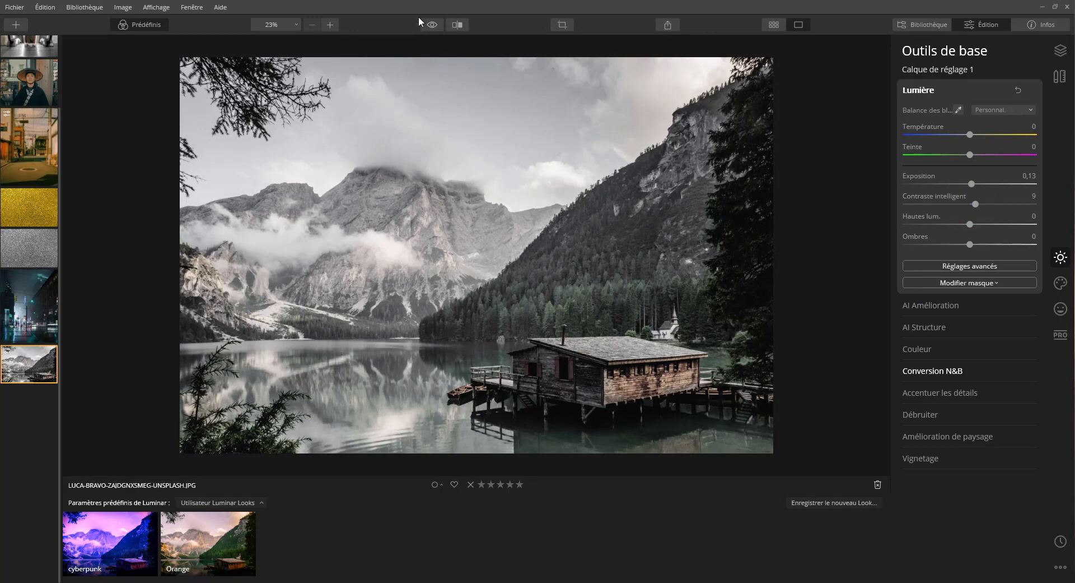
{"action": "left_click", "coordinate": [431, 25]}
{"action": "left_click_drag", "start_coordinate": [431, 24], "coordinate": [433, 25]}
Step: Set Ombres to -39 and Hautes lum. to -18 in Lumière, and compare with the original photo
{"action": "left_click_drag", "start_coordinate": [970, 244], "coordinate": [944, 245]}
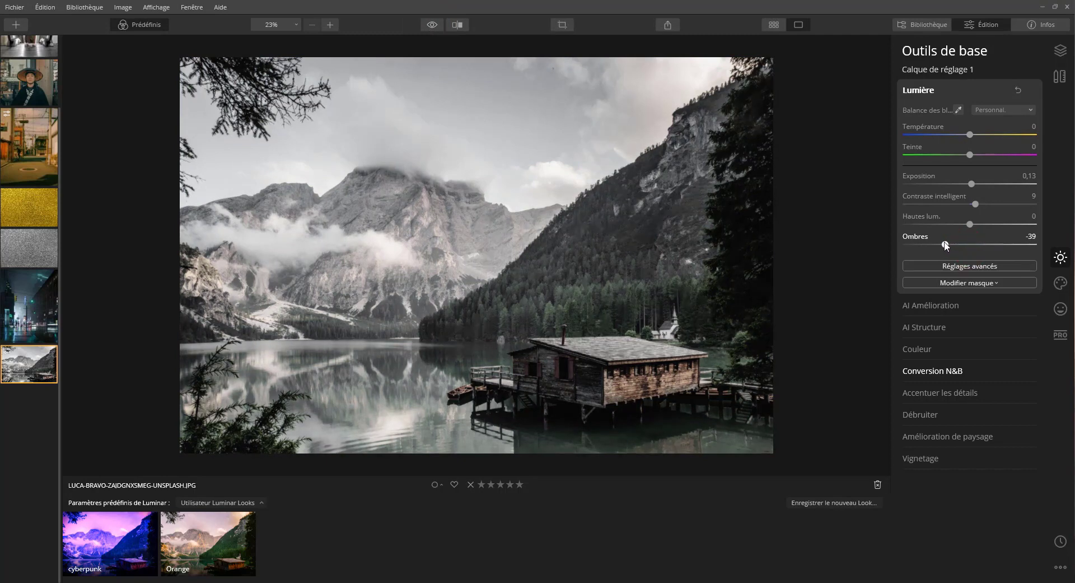
{"action": "left_click", "coordinate": [969, 224]}
{"action": "left_click_drag", "start_coordinate": [433, 25], "coordinate": [432, 26]}
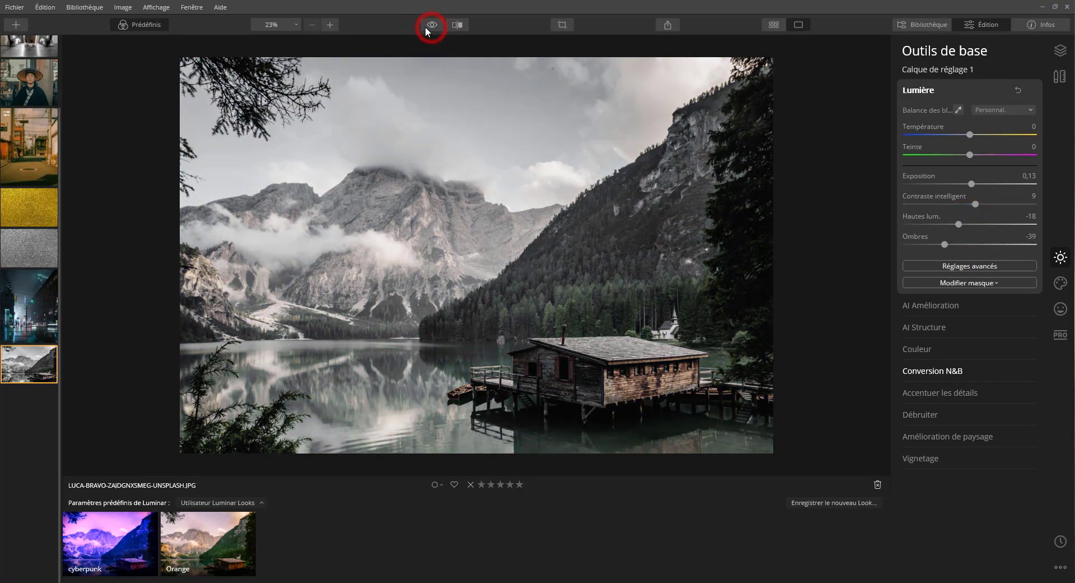
Step: Set Saturation to 18 and Vibrance to 13 in Couleur, and check the effect on the cabin with the adjustment on and off
{"action": "left_click", "coordinate": [947, 348]}
{"action": "left_click_drag", "start_coordinate": [969, 181], "coordinate": [979, 201]}
{"action": "left_click", "coordinate": [1031, 155]}
{"action": "left_click", "coordinate": [1031, 155]}
{"action": "left_click", "coordinate": [1031, 155]}
{"action": "left_click", "coordinate": [1031, 155]}
{"action": "left_click", "coordinate": [1032, 155]}
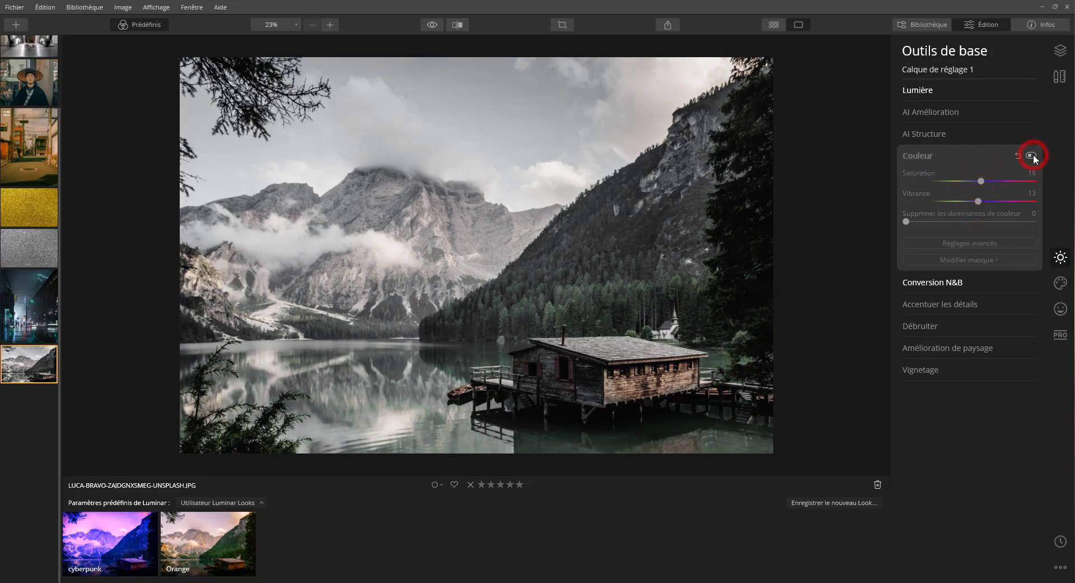
{"action": "left_click", "coordinate": [1031, 155]}
{"action": "left_click", "coordinate": [643, 385]}
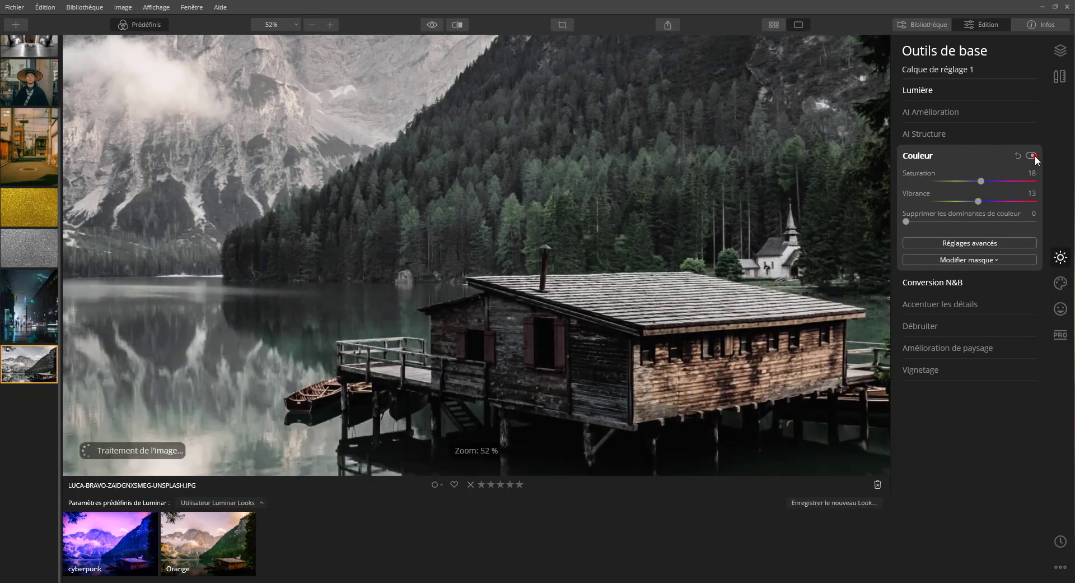
{"action": "left_click", "coordinate": [1035, 156]}
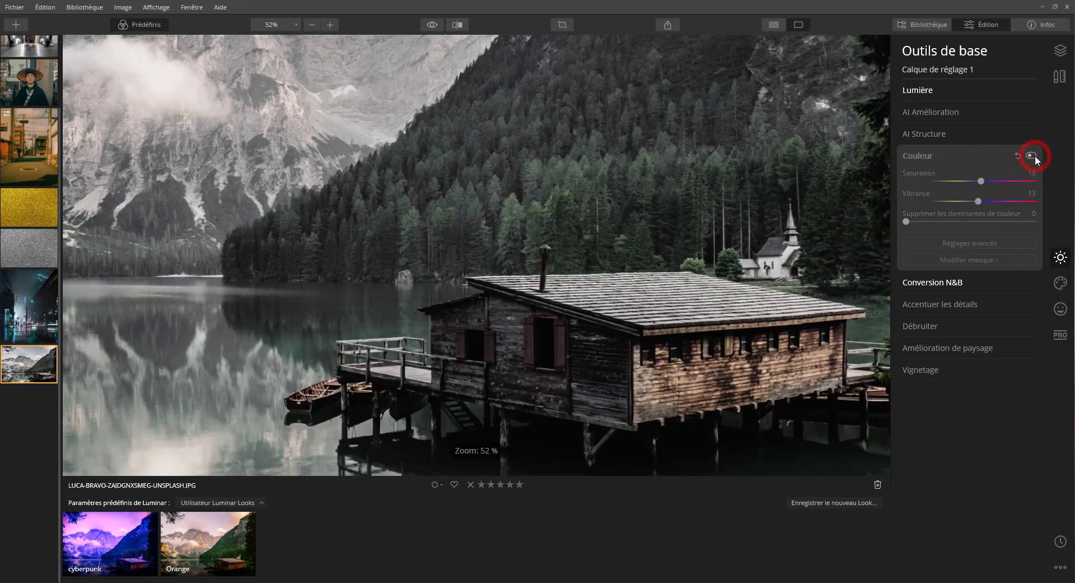
{"action": "left_click", "coordinate": [1035, 156]}
{"action": "scroll", "coordinate": [667, 174], "scroll_direction": "down", "scroll_amount": 5}
Step: In Accentuer les détails, set Plus net to 66 and compare the photo with and without the sharpening
{"action": "left_click", "coordinate": [952, 307]}
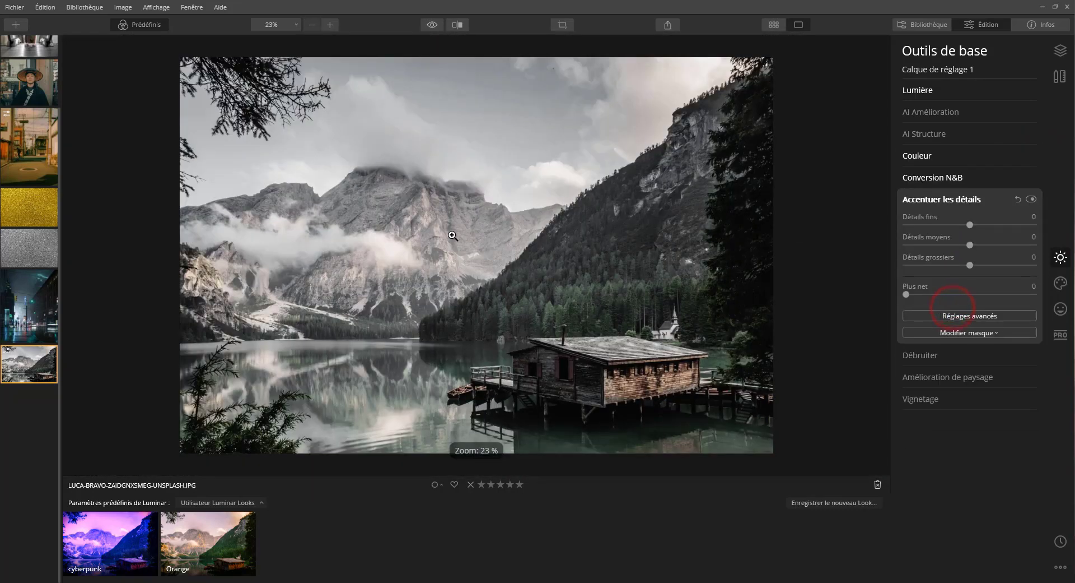
{"action": "left_click_drag", "start_coordinate": [907, 293], "coordinate": [936, 292]}
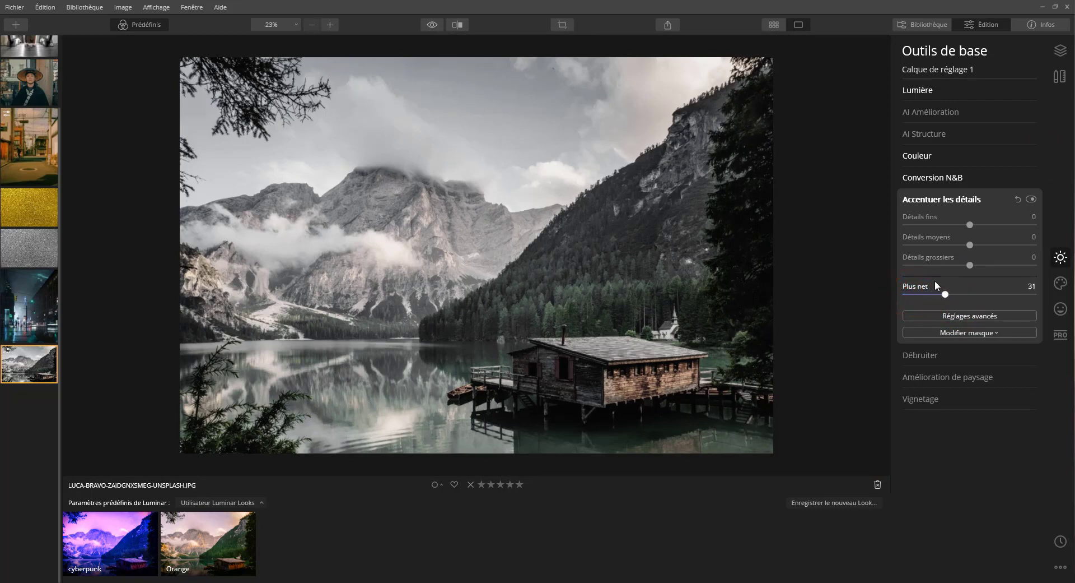
{"action": "left_click", "coordinate": [1031, 199]}
{"action": "left_click", "coordinate": [1031, 198]}
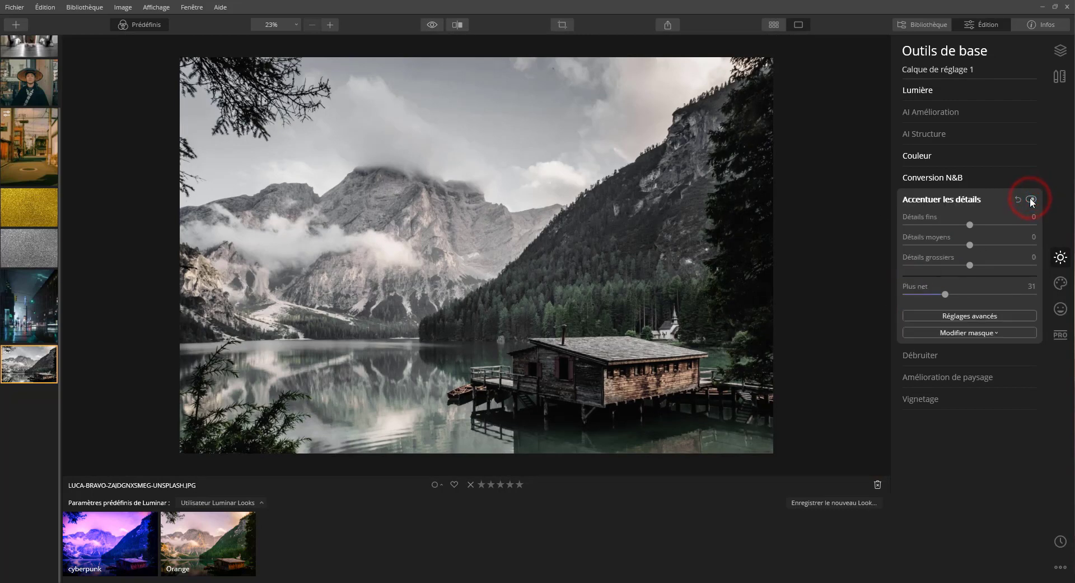
{"action": "left_click", "coordinate": [990, 293]}
Step: Raise Détails Protection and Rayon d'affûtage in the advanced sharpening settings, and compare the result with the adjustment off
{"action": "left_click", "coordinate": [976, 316]}
{"action": "left_click_drag", "start_coordinate": [915, 339], "coordinate": [944, 341]}
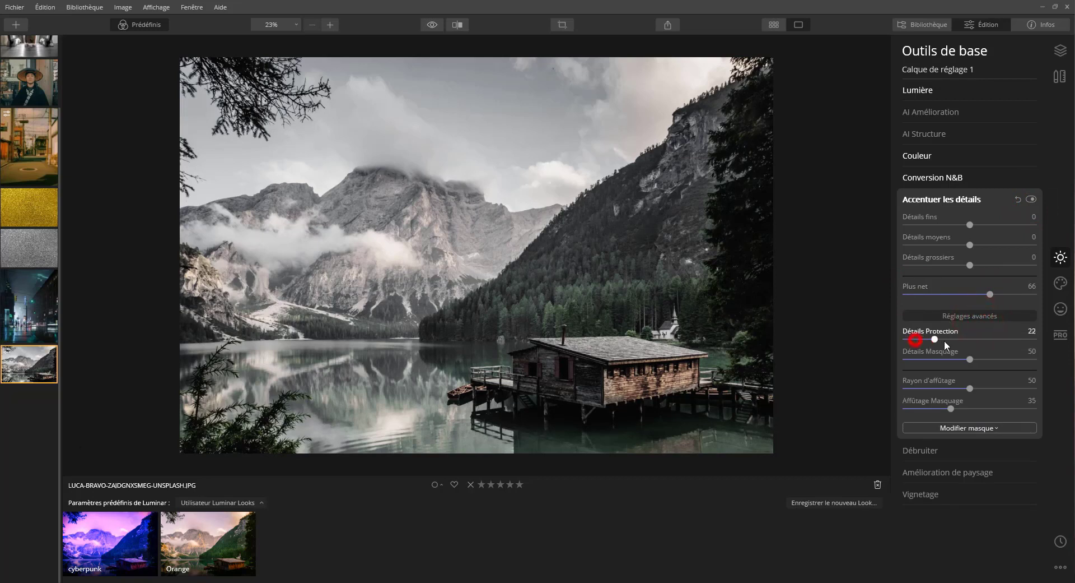
{"action": "left_click_drag", "start_coordinate": [976, 386], "coordinate": [984, 385]}
{"action": "left_click", "coordinate": [1032, 198]}
{"action": "left_click", "coordinate": [1031, 199]}
Step: Add some Luminosité Denoise to the photo, and set the Grain de film quantity to 19
{"action": "left_click", "coordinate": [927, 450]}
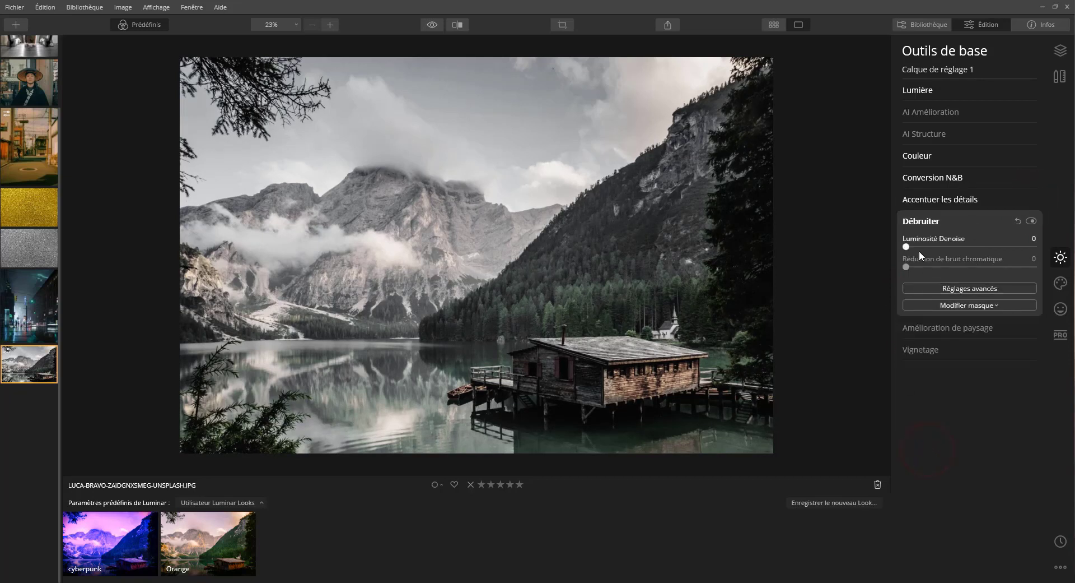
{"action": "left_click_drag", "start_coordinate": [919, 250], "coordinate": [932, 247]}
{"action": "left_click", "coordinate": [1060, 282]}
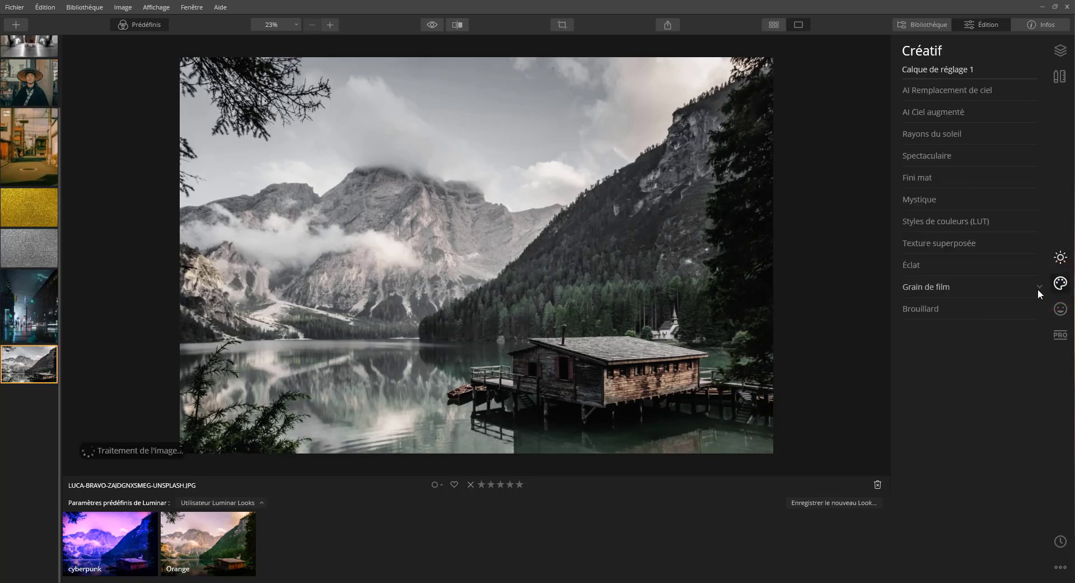
{"action": "left_click", "coordinate": [936, 288]}
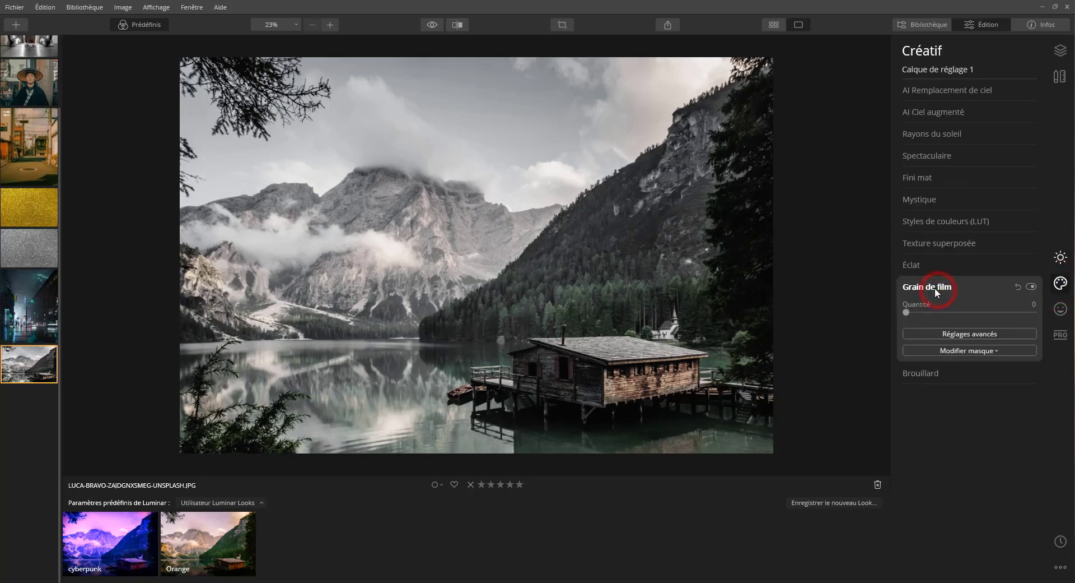
{"action": "left_click", "coordinate": [908, 312]}
{"action": "left_click_drag", "start_coordinate": [912, 311], "coordinate": [917, 312]}
{"action": "left_click_drag", "start_coordinate": [921, 312], "coordinate": [930, 313]}
Step: Save the edits as a new Luminar Look named "post apo" and try out its Quantité setting
{"action": "left_click", "coordinate": [830, 503]}
{"action": "type", "text": "post apo"}
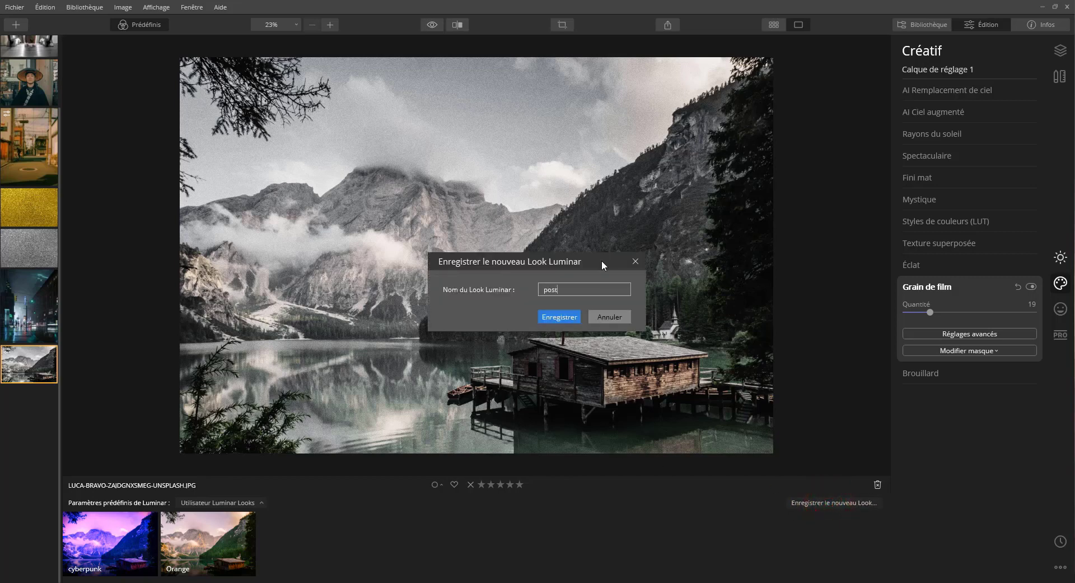
{"action": "key", "text": "Return"}
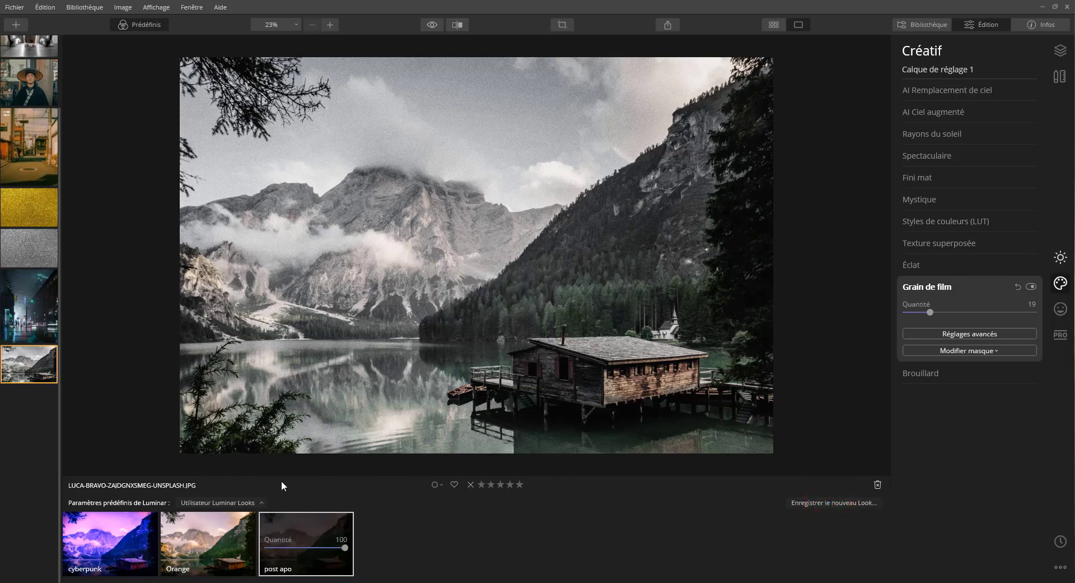
{"action": "left_click", "coordinate": [418, 552]}
{"action": "left_click_drag", "start_coordinate": [345, 547], "coordinate": [384, 548]}
Step: Apply the post apo Look to the portrait of the man in the straw hat and adjust its Quantité
{"action": "scroll", "coordinate": [28, 156], "scroll_direction": "up", "scroll_amount": 4}
{"action": "left_click", "coordinate": [13, 319]}
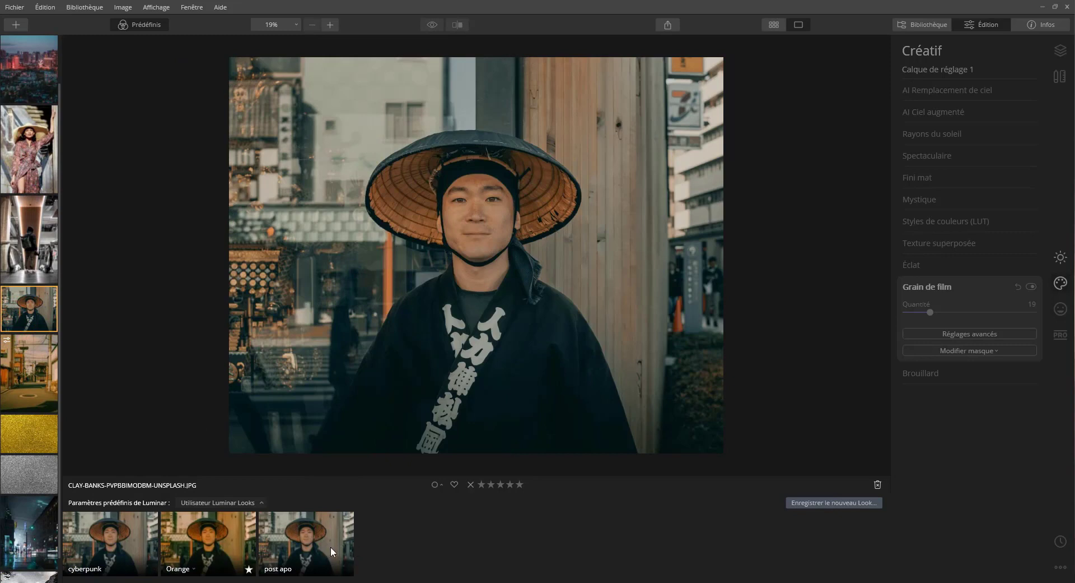
{"action": "left_click", "coordinate": [298, 540]}
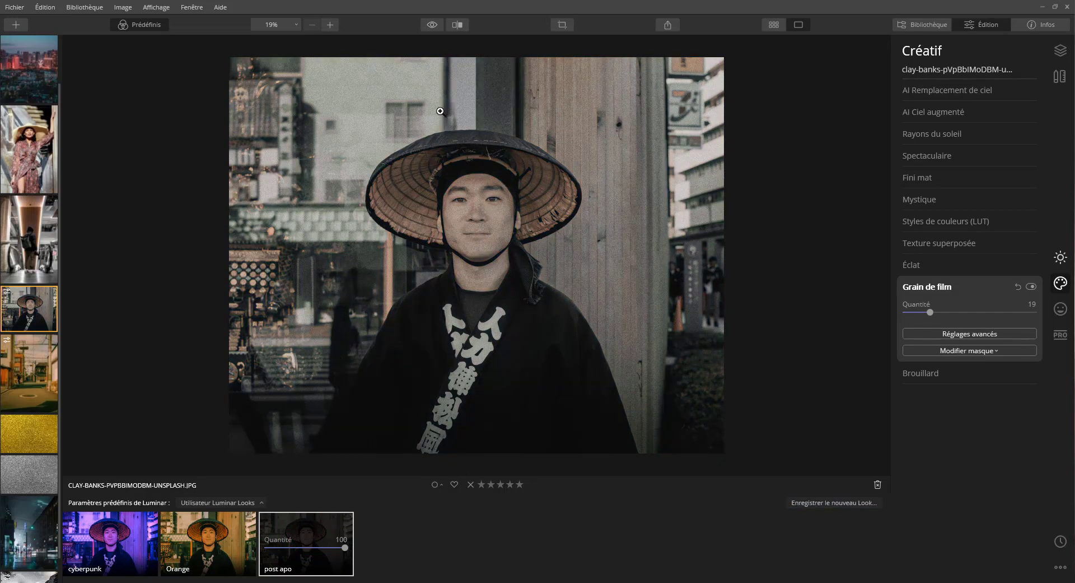
{"action": "mouse_move", "coordinate": [336, 546]}
{"action": "left_mouse_down"}
{"action": "mouse_move", "coordinate": [312, 545]}
{"action": "mouse_move", "coordinate": [325, 550]}
{"action": "left_mouse_up"}
Step: Apply the post apo Look to the city skyline photo and compare it with the original
{"action": "left_click", "coordinate": [24, 83]}
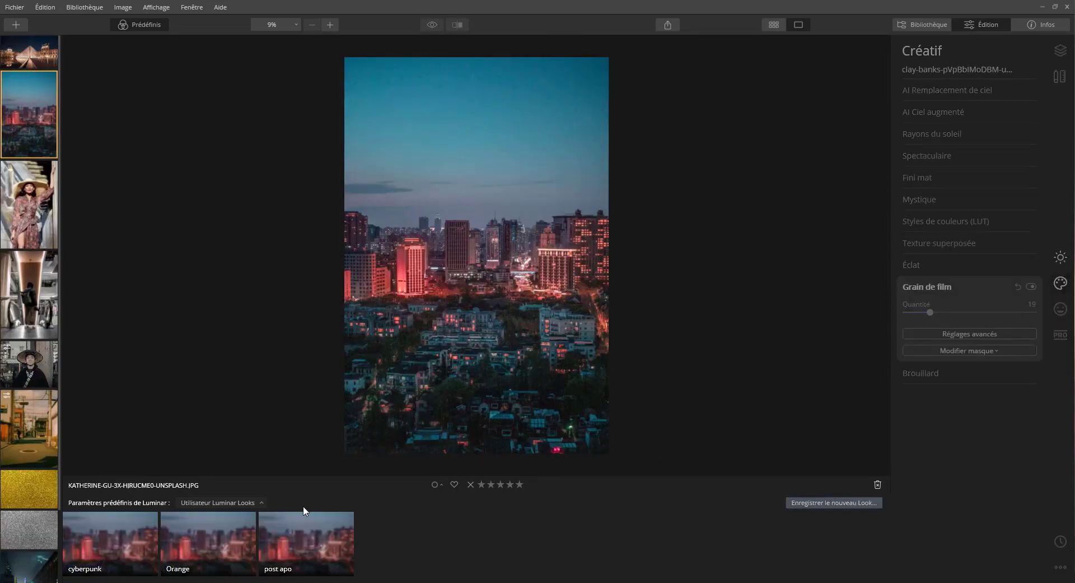
{"action": "left_click", "coordinate": [273, 537]}
{"action": "double_click", "coordinate": [323, 550]}
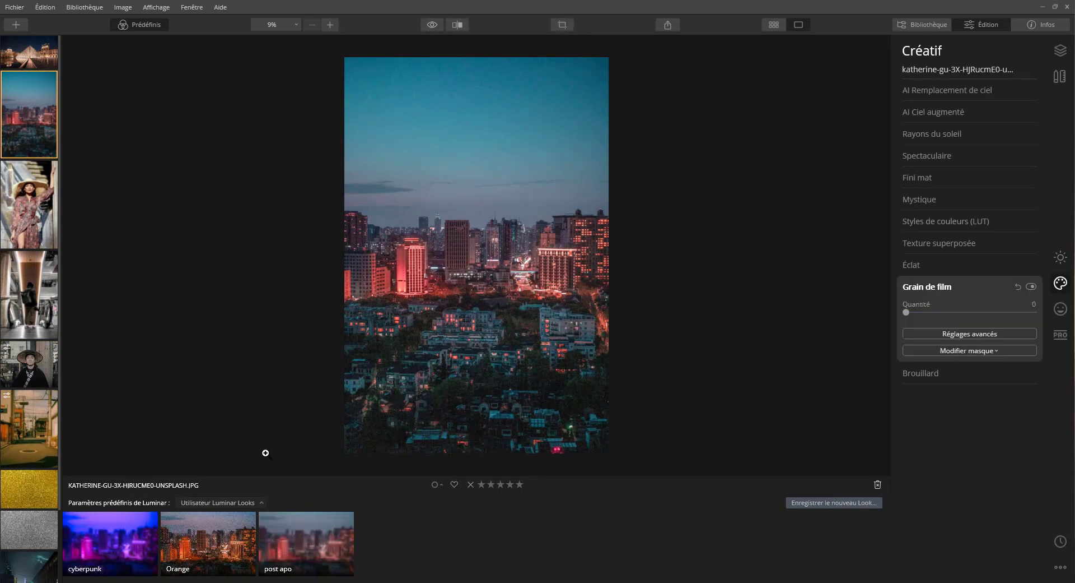
{"action": "left_click", "coordinate": [285, 547]}
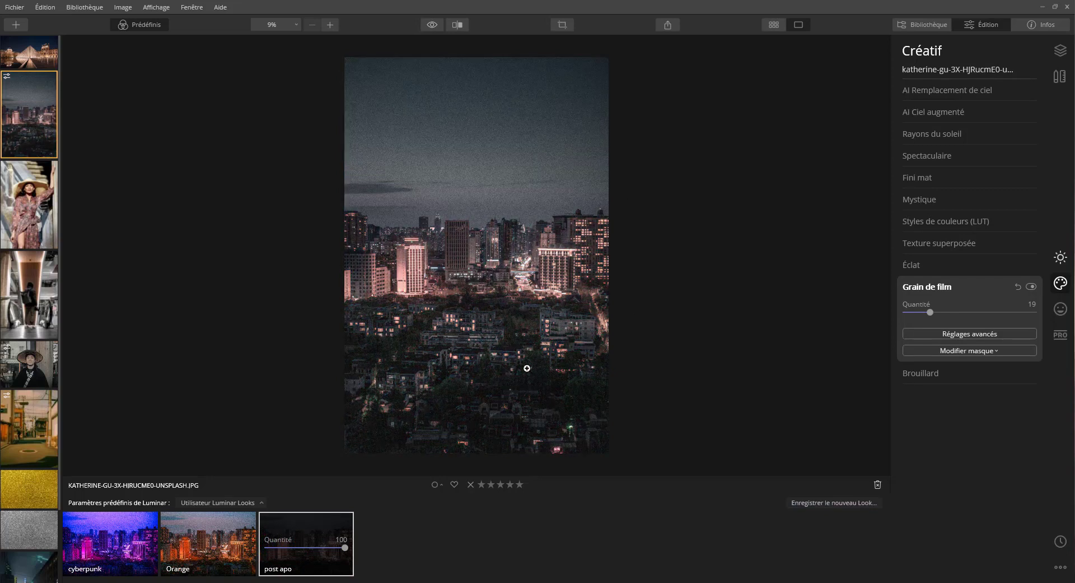
{"action": "mouse_move", "coordinate": [337, 523]}
{"action": "left_click", "coordinate": [433, 24]}
{"action": "left_click", "coordinate": [433, 25]}
{"action": "left_click", "coordinate": [433, 24]}
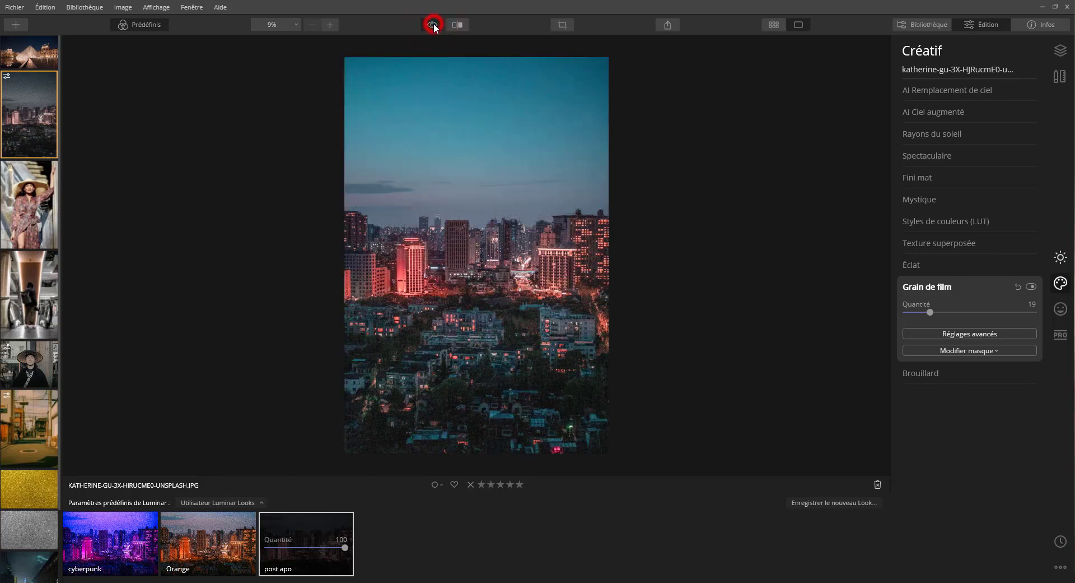
Step: Revert the city skyline photo and the straw hat portrait to their unedited originals
{"action": "left_click", "coordinate": [1061, 567]}
{"action": "left_click", "coordinate": [997, 477]}
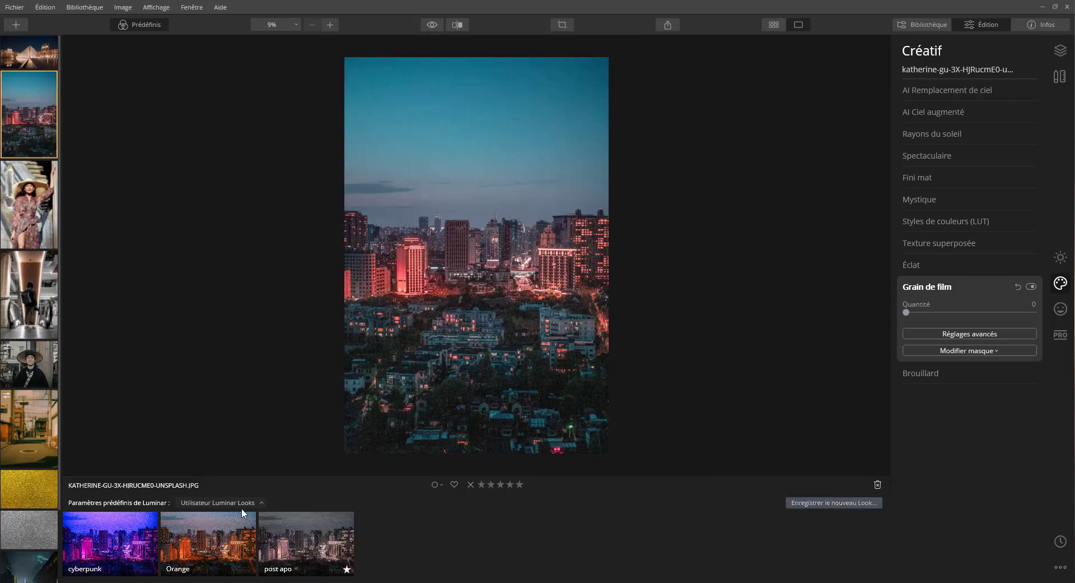
{"action": "left_click", "coordinate": [33, 303]}
{"action": "left_click", "coordinate": [28, 363]}
{"action": "left_click", "coordinate": [1056, 565]}
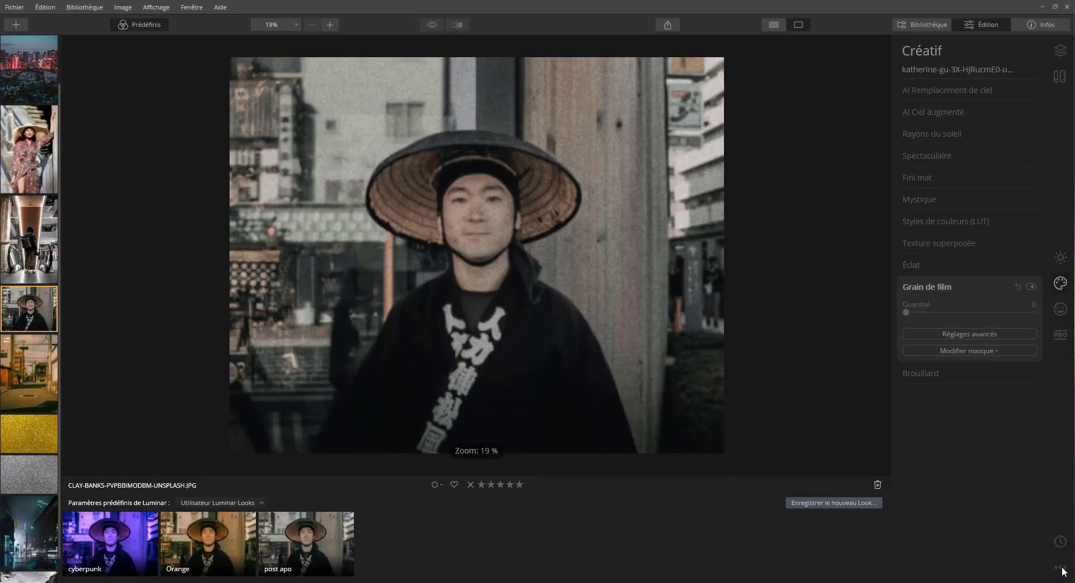
{"action": "left_click", "coordinate": [1060, 570]}
{"action": "left_click", "coordinate": [1060, 570]}
{"action": "left_click", "coordinate": [979, 478]}
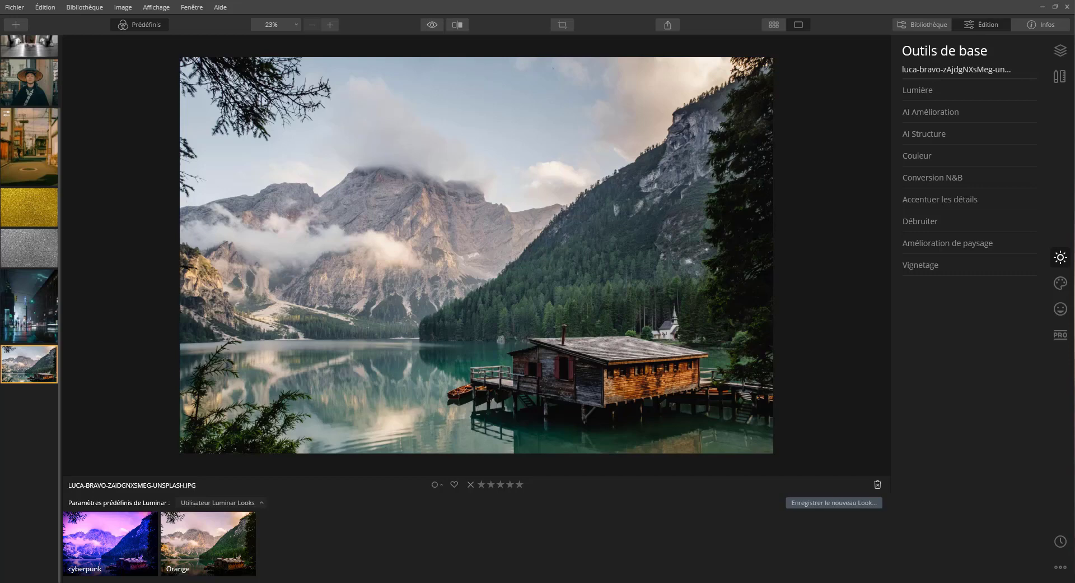
Step: Add a new adjustment layer above the mountain lake photo
{"action": "left_click", "coordinate": [1054, 56]}
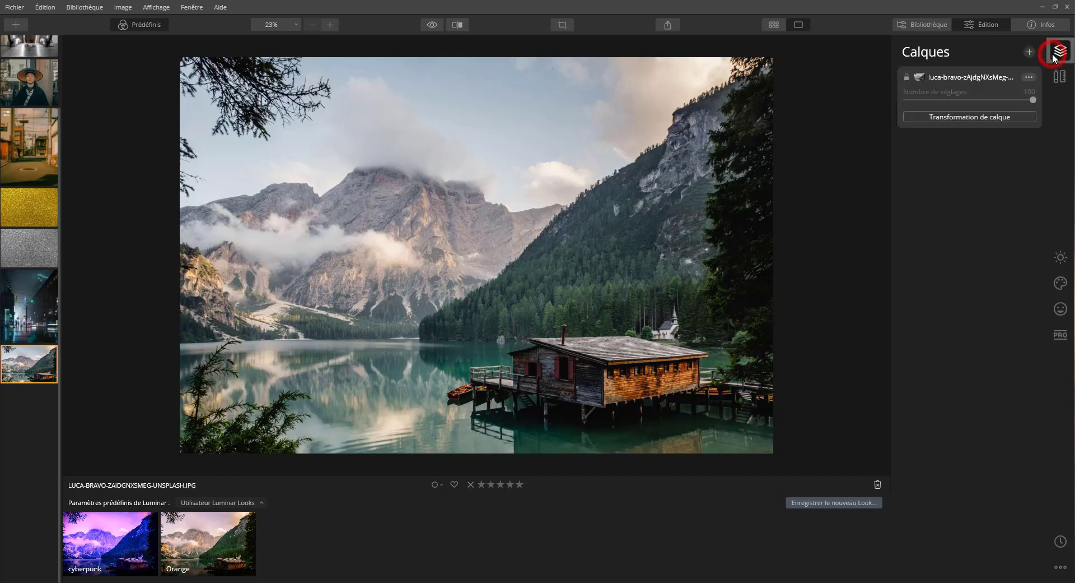
{"action": "left_click", "coordinate": [1030, 52]}
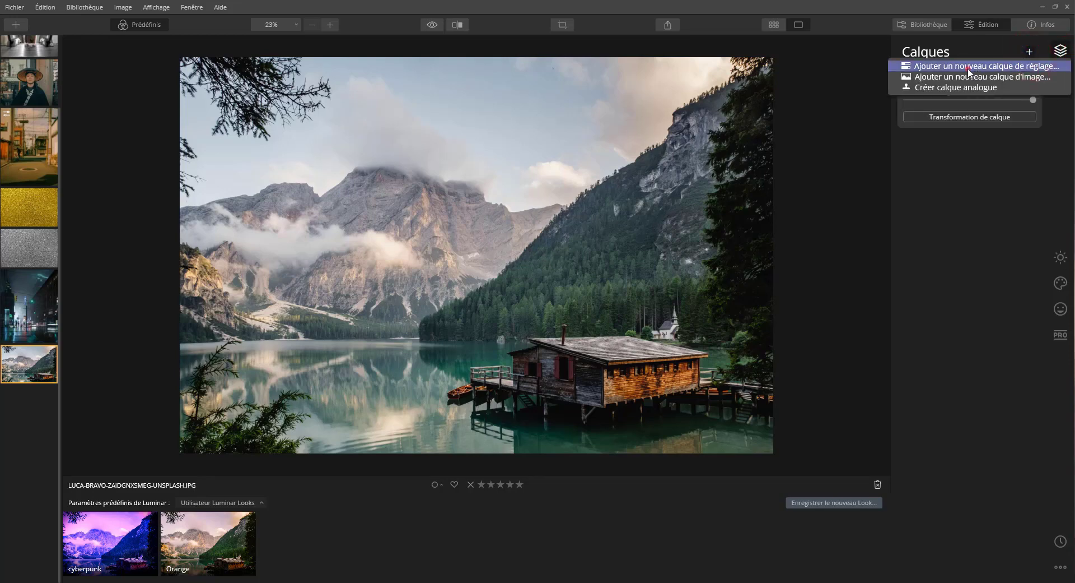
{"action": "left_click", "coordinate": [972, 66]}
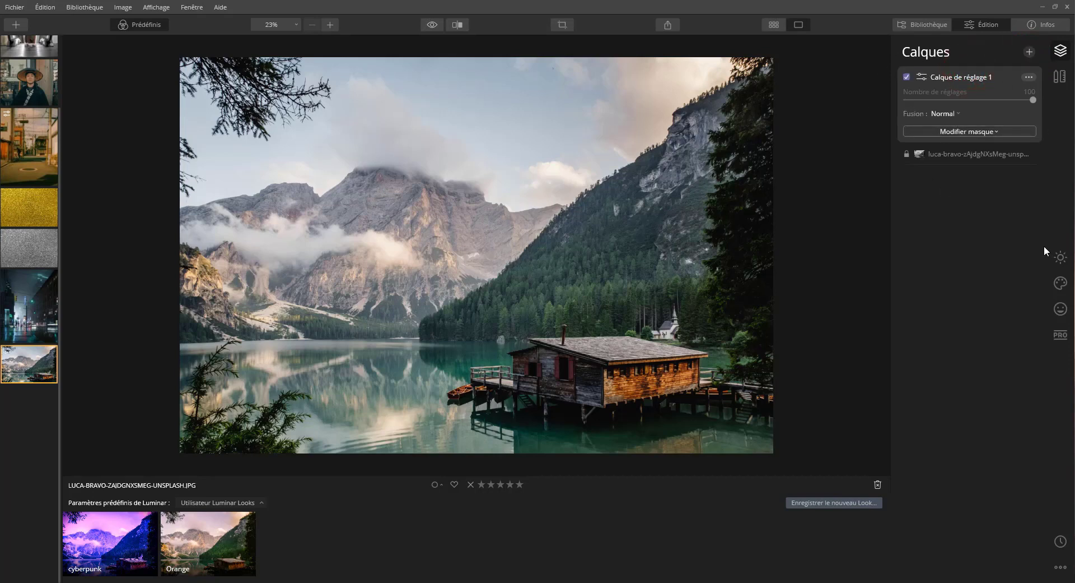
Step: Convert the adjustment layer to black and white with Conversion N&B from the basic tools
{"action": "left_click", "coordinate": [1057, 261]}
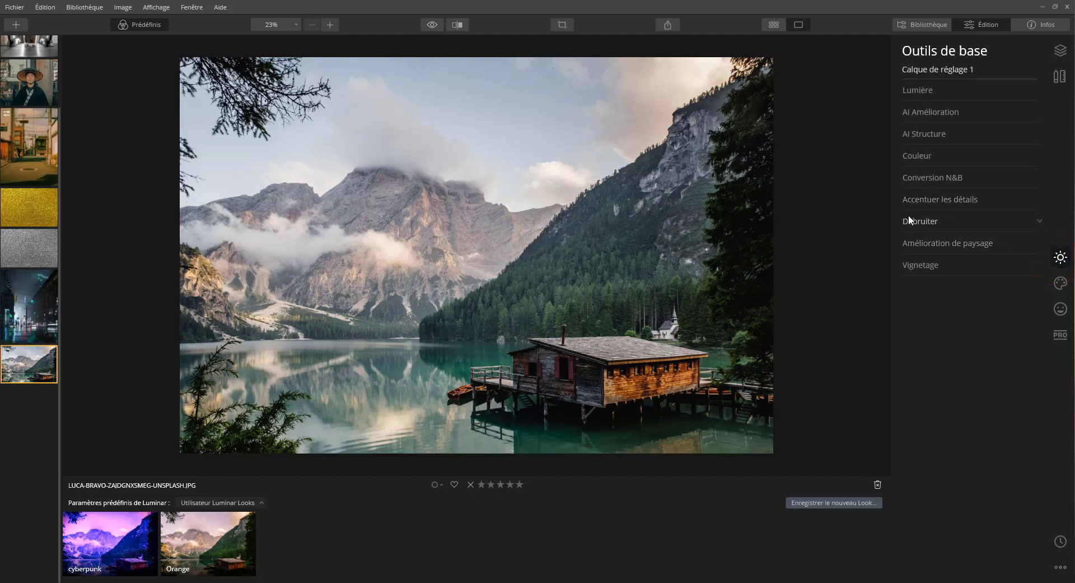
{"action": "left_click", "coordinate": [931, 181]}
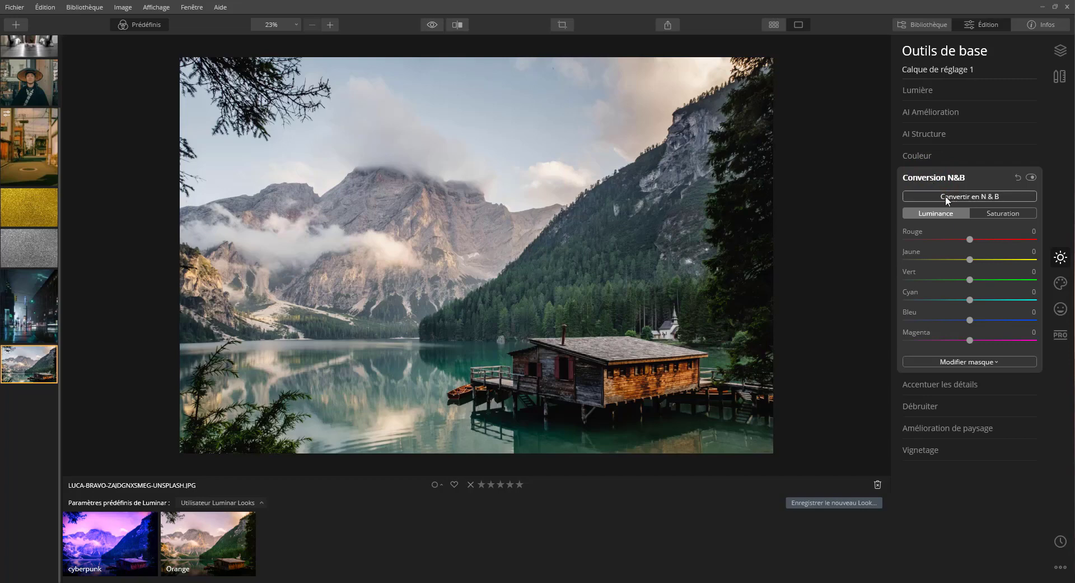
{"action": "left_click", "coordinate": [941, 197]}
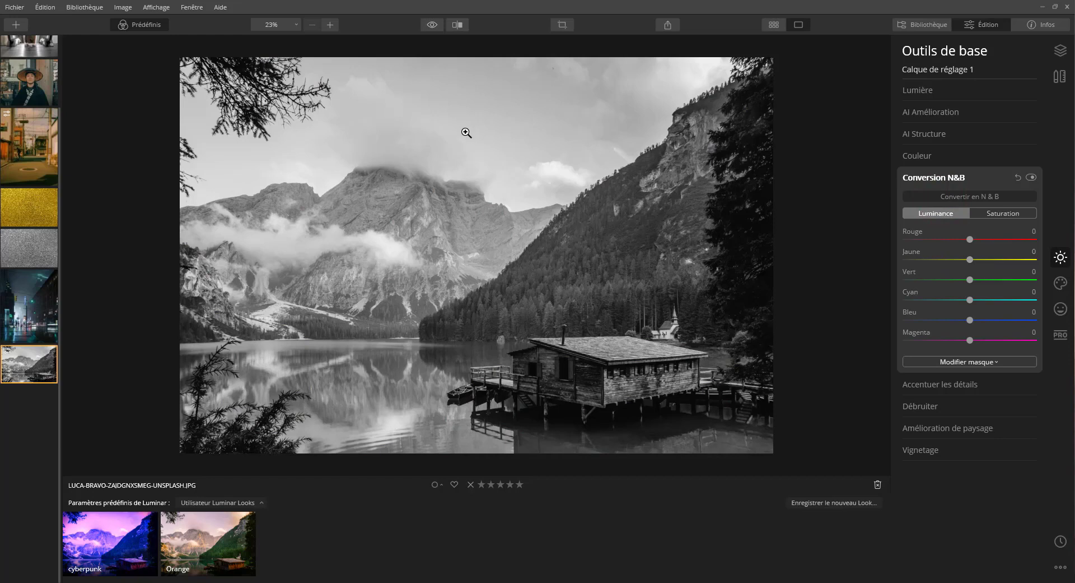
Step: Set the N&B conversion's Luminance to Rouge 2, Vert 39, Cyan -73 and Bleu -76
{"action": "mouse_move", "coordinate": [974, 241]}
{"action": "left_mouse_down"}
{"action": "mouse_move", "coordinate": [960, 240]}
{"action": "mouse_move", "coordinate": [980, 239]}
{"action": "left_mouse_up"}
{"action": "left_click_drag", "start_coordinate": [1010, 234], "coordinate": [978, 234]}
{"action": "mouse_move", "coordinate": [972, 238]}
{"action": "left_mouse_down"}
{"action": "mouse_move", "coordinate": [1012, 240]}
{"action": "mouse_move", "coordinate": [919, 237]}
{"action": "mouse_move", "coordinate": [971, 239]}
{"action": "left_mouse_up"}
{"action": "left_click_drag", "start_coordinate": [987, 278], "coordinate": [982, 273]}
{"action": "left_click_drag", "start_coordinate": [1003, 302], "coordinate": [923, 306]}
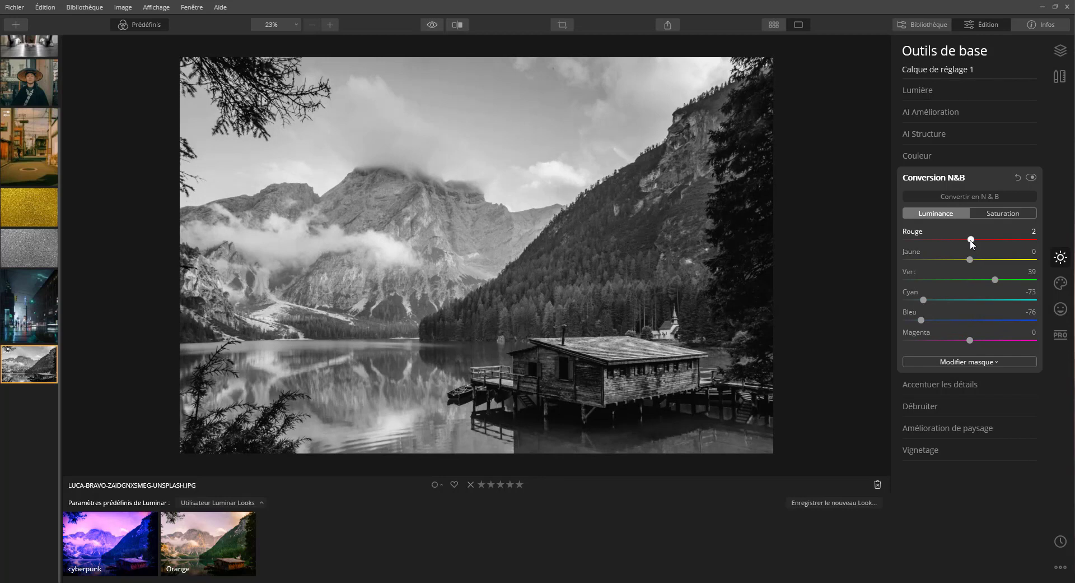
Step: Set the N&B conversion's Rouge luminance to 71 and its saturation to Rouge 17, Jaune 14, Vert 7, Cyan 2, Bleu 11 and Magenta 14
{"action": "left_click_drag", "start_coordinate": [1015, 241], "coordinate": [1017, 241]}
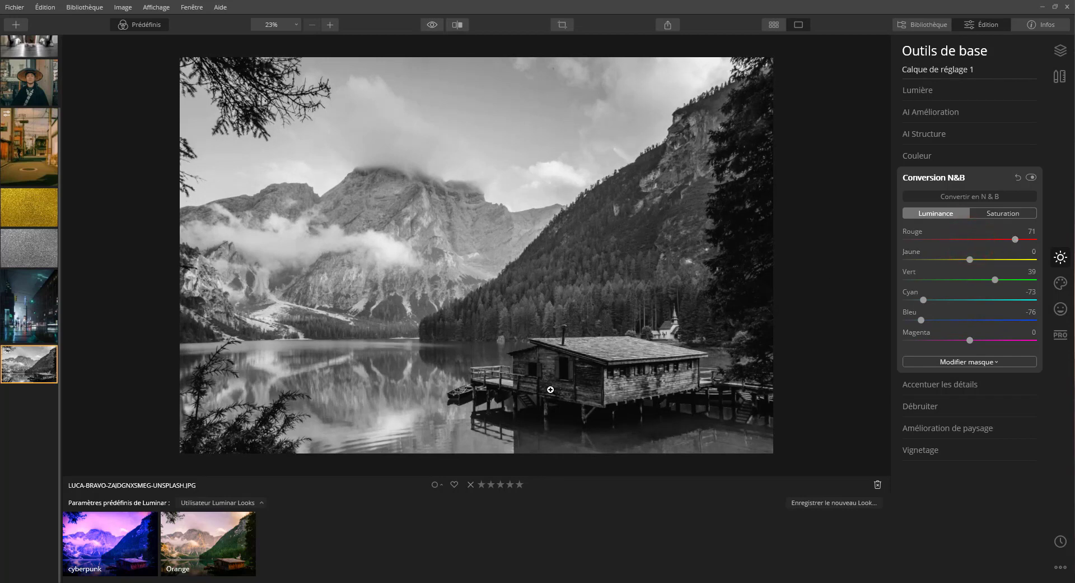
{"action": "left_click", "coordinate": [985, 212]}
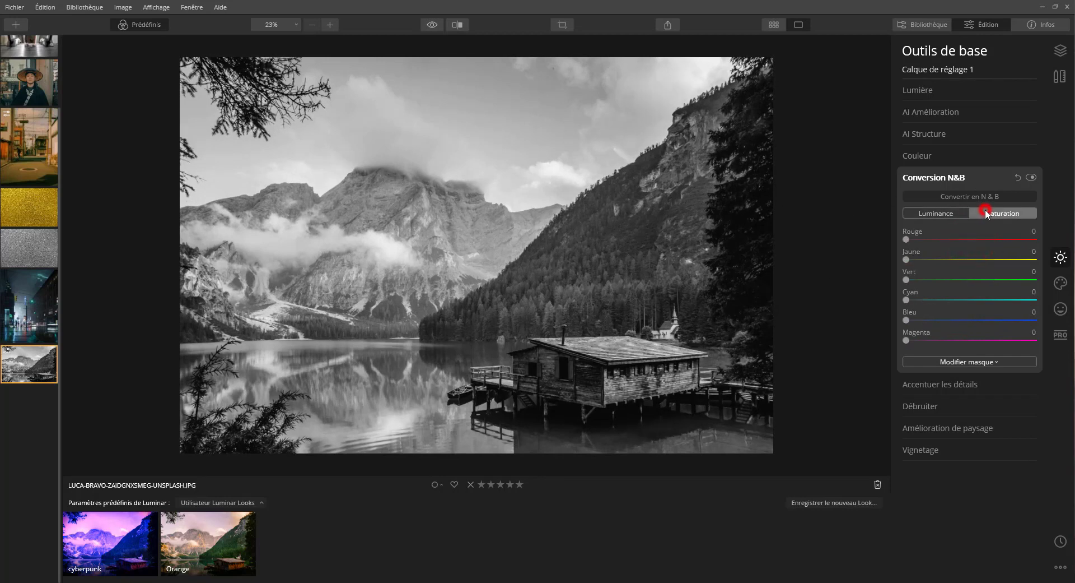
{"action": "left_click_drag", "start_coordinate": [940, 242], "coordinate": [917, 239]}
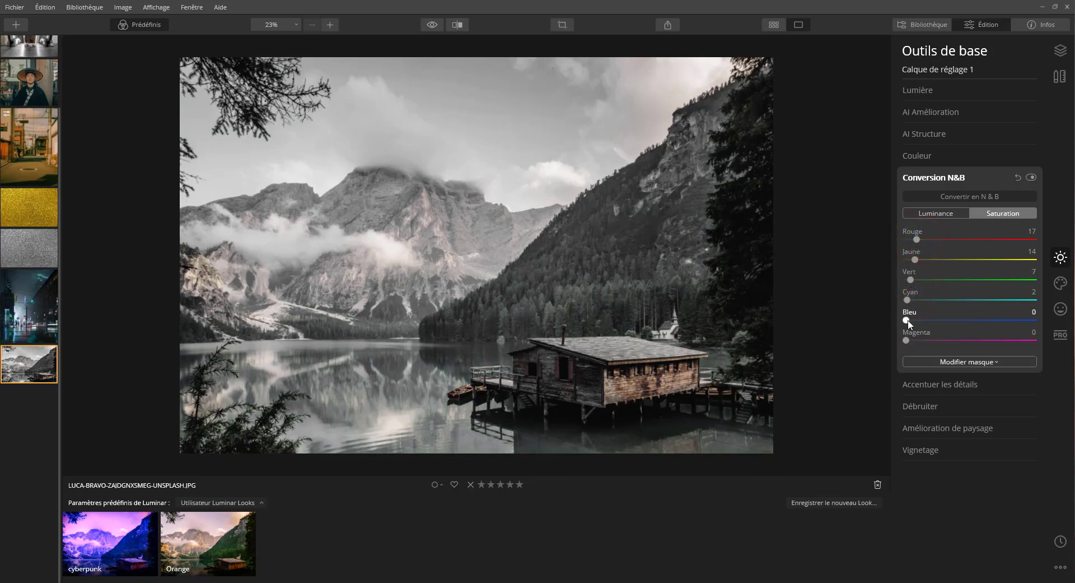
{"action": "left_click_drag", "start_coordinate": [914, 318], "coordinate": [915, 339]}
Step: Compare the photo with and without the N&B conversion and slightly raise its Vert saturation
{"action": "left_click", "coordinate": [1031, 177]}
{"action": "left_click", "coordinate": [1031, 177]}
{"action": "left_click_drag", "start_coordinate": [910, 274], "coordinate": [924, 282]}
Step: Set Exposition to 0,13 and Contraste intelligent to 9 in Lumière, and compare the result with the original photo
{"action": "left_click", "coordinate": [921, 89]}
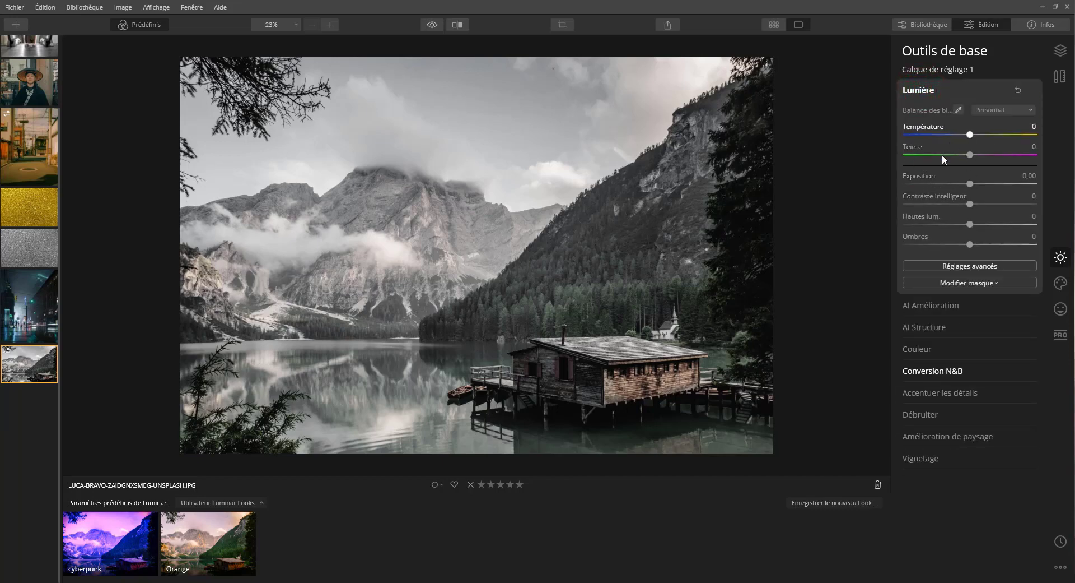
{"action": "left_click", "coordinate": [971, 185]}
{"action": "left_click_drag", "start_coordinate": [970, 185], "coordinate": [975, 205]}
{"action": "left_click", "coordinate": [970, 205]}
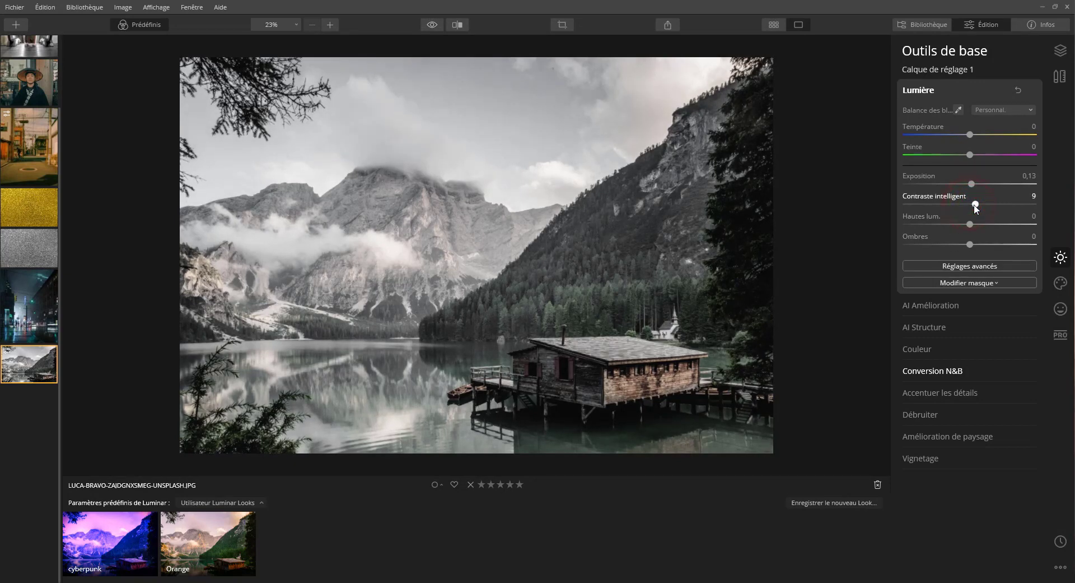
{"action": "left_click", "coordinate": [432, 24]}
{"action": "left_click", "coordinate": [431, 25]}
{"action": "left_click", "coordinate": [432, 25]}
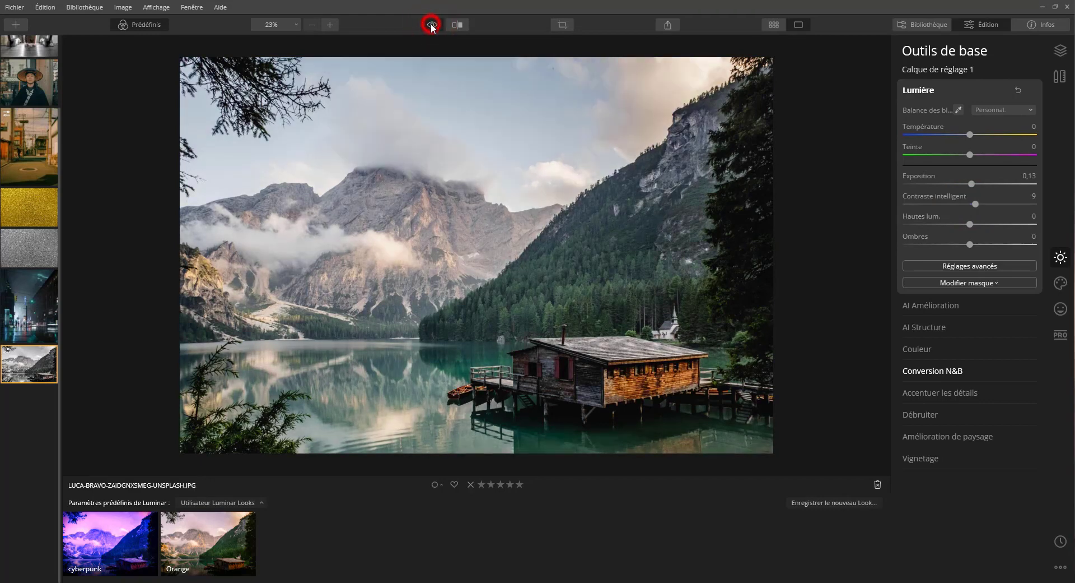
{"action": "left_click", "coordinate": [431, 25]}
{"action": "left_click", "coordinate": [432, 25]}
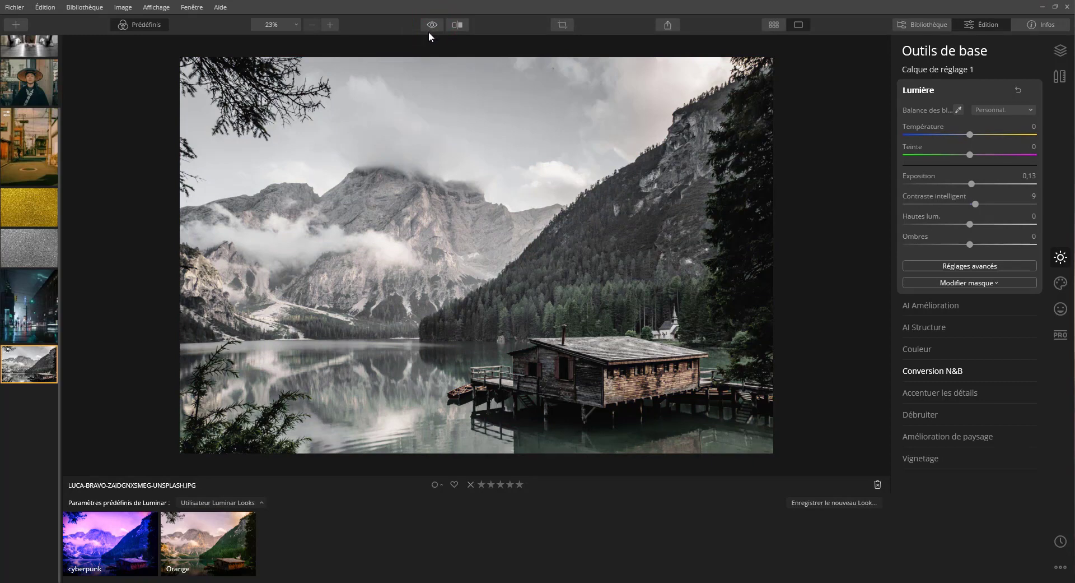
Step: Lower Hautes lum. to -18 and Ombres to -39 in Lumière, and compare the result with the original photo
{"action": "left_click", "coordinate": [970, 246]}
{"action": "left_click_drag", "start_coordinate": [970, 247], "coordinate": [959, 224]}
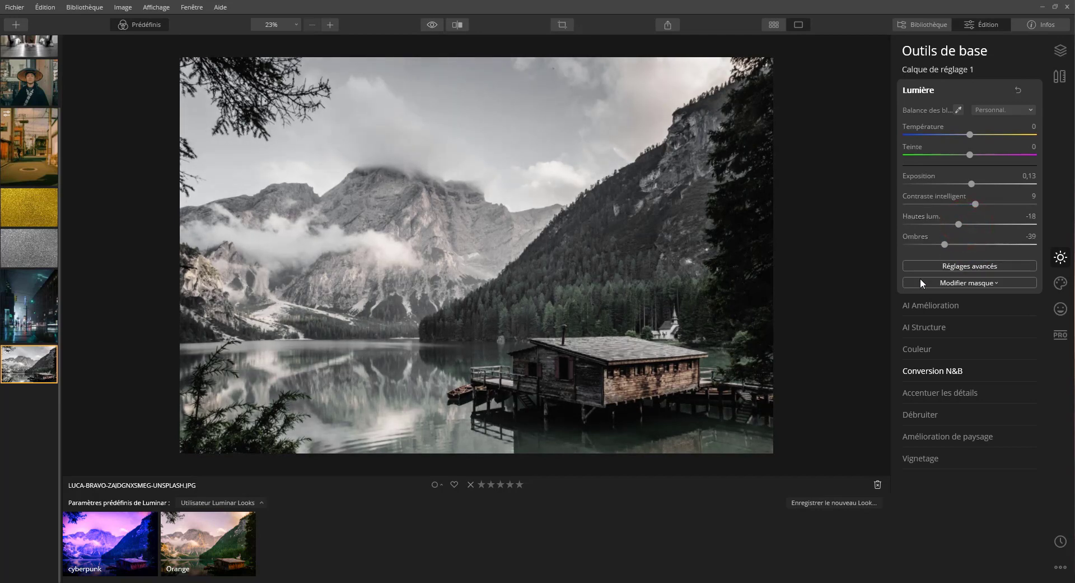
{"action": "left_click", "coordinate": [432, 24]}
{"action": "left_click", "coordinate": [432, 25]}
Step: Set Saturation to 18 and Vibrance to 13 in Couleur, comparing the photo with and without the effect
{"action": "left_click", "coordinate": [939, 348]}
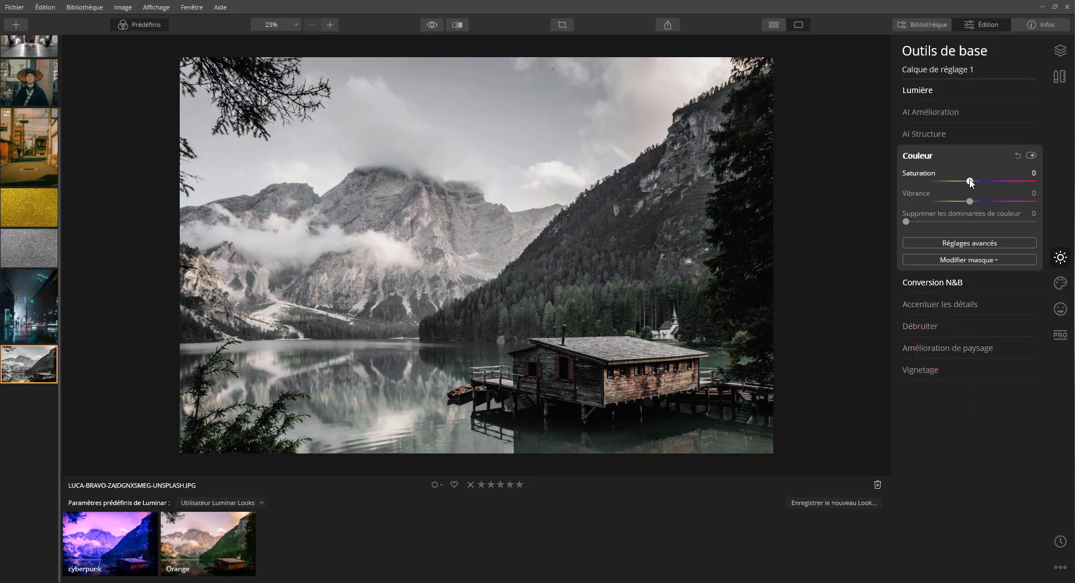
{"action": "left_click_drag", "start_coordinate": [971, 182], "coordinate": [986, 182]}
{"action": "left_click", "coordinate": [1031, 155]}
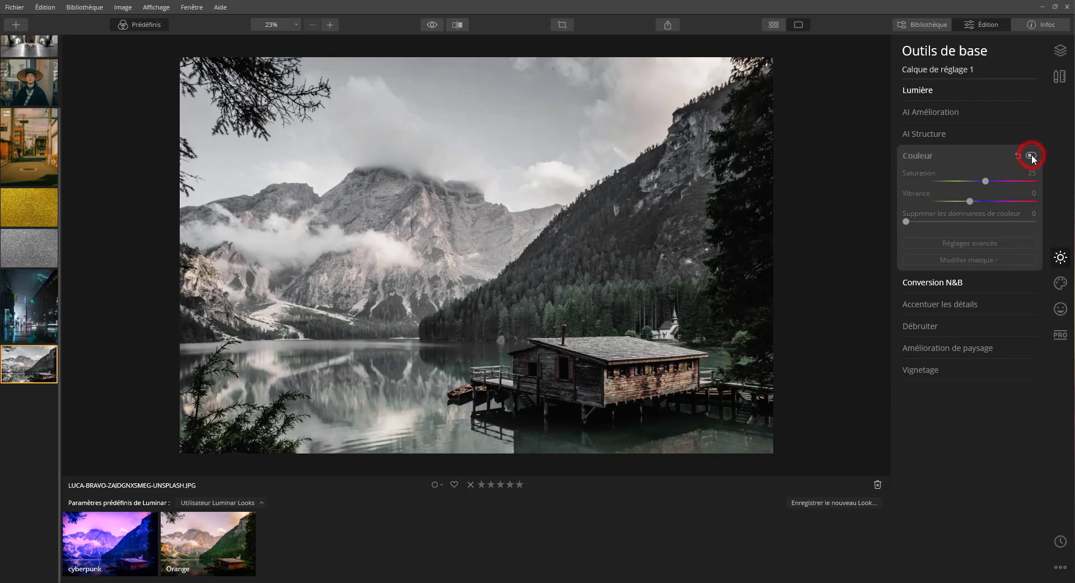
{"action": "left_click", "coordinate": [1032, 155]}
{"action": "mouse_move", "coordinate": [988, 185]}
{"action": "left_mouse_down"}
{"action": "mouse_move", "coordinate": [948, 185]}
{"action": "mouse_move", "coordinate": [981, 178]}
{"action": "left_mouse_up"}
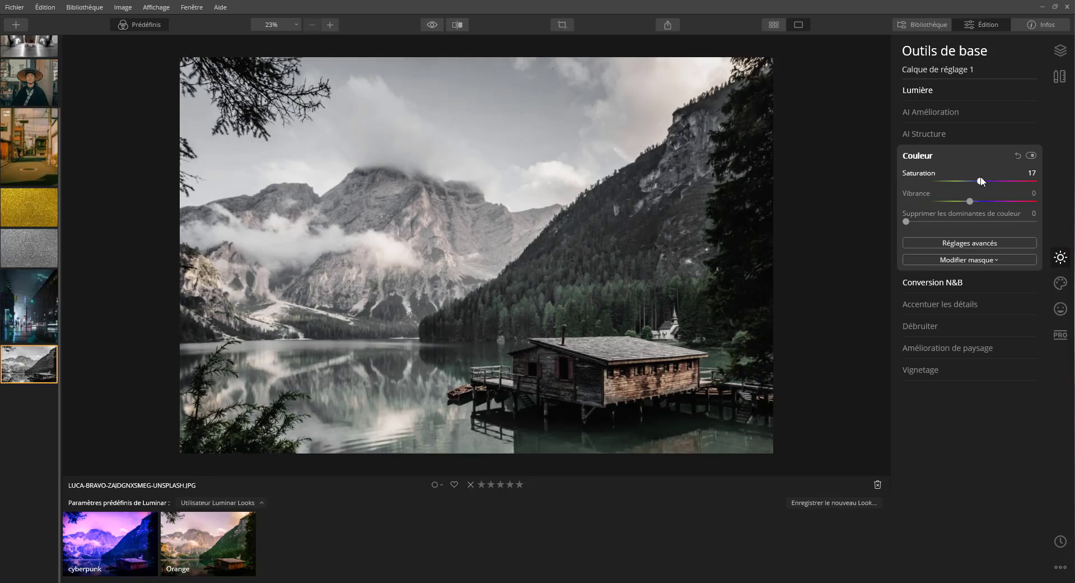
{"action": "left_click", "coordinate": [1031, 155]}
{"action": "left_click", "coordinate": [1031, 155]}
{"action": "left_click_drag", "start_coordinate": [974, 201], "coordinate": [978, 202]}
{"action": "left_click", "coordinate": [1031, 155]}
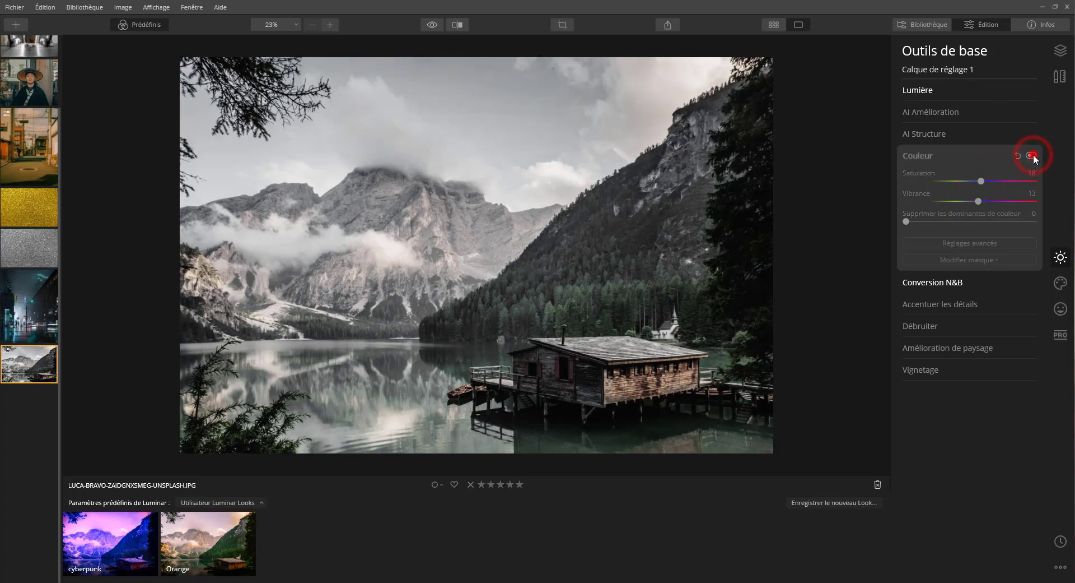
{"action": "left_click", "coordinate": [1032, 155]}
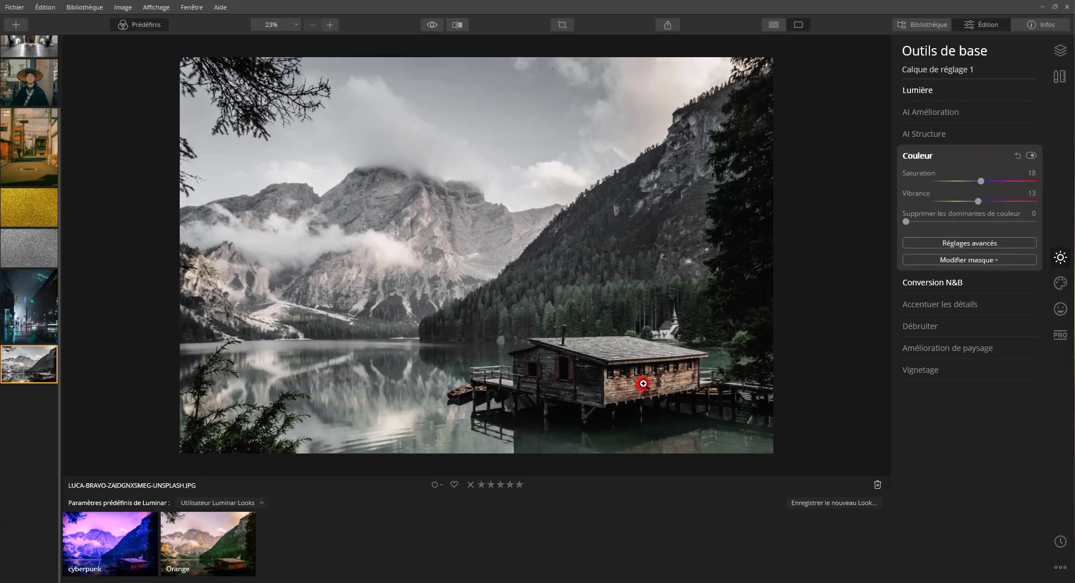
Step: Examine the wooden cabin up close with and without the Couleur adjustment
{"action": "left_click", "coordinate": [621, 359]}
{"action": "left_click", "coordinate": [1031, 156]}
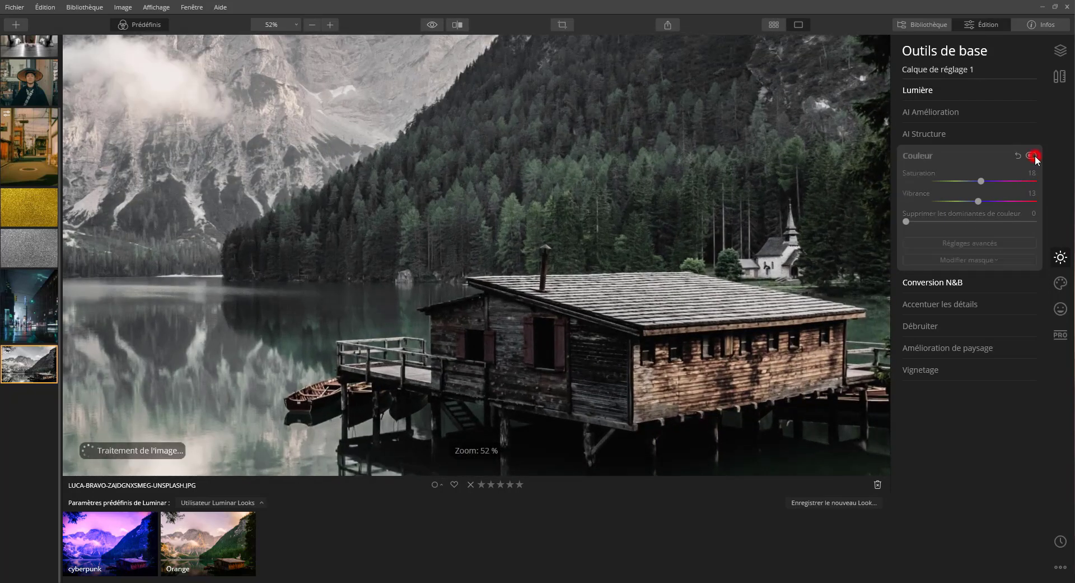
{"action": "left_click", "coordinate": [1034, 157]}
{"action": "left_click", "coordinate": [1034, 156]}
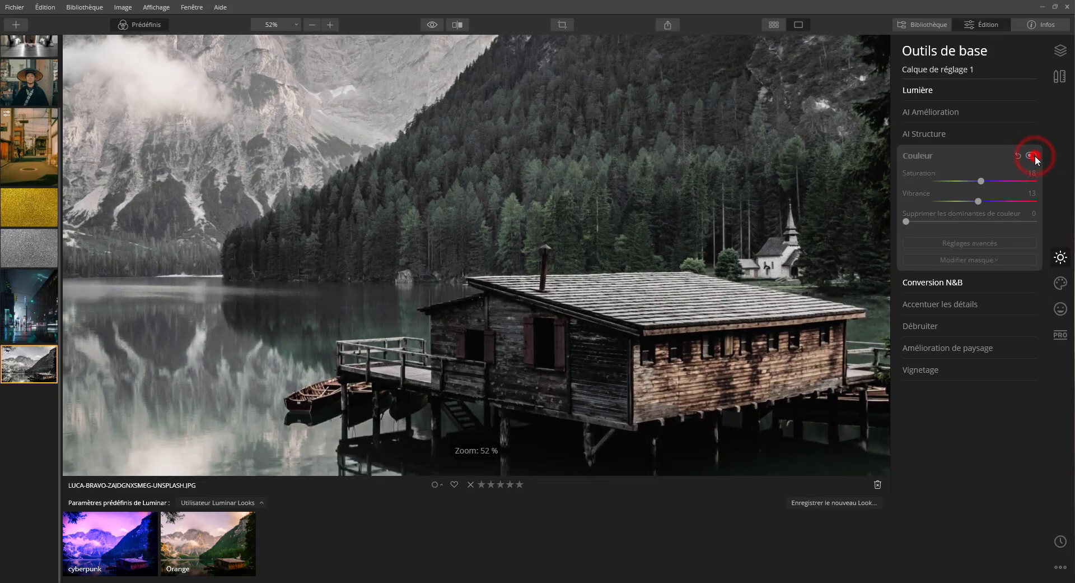
{"action": "left_click", "coordinate": [1034, 156]}
{"action": "left_click", "coordinate": [633, 225]}
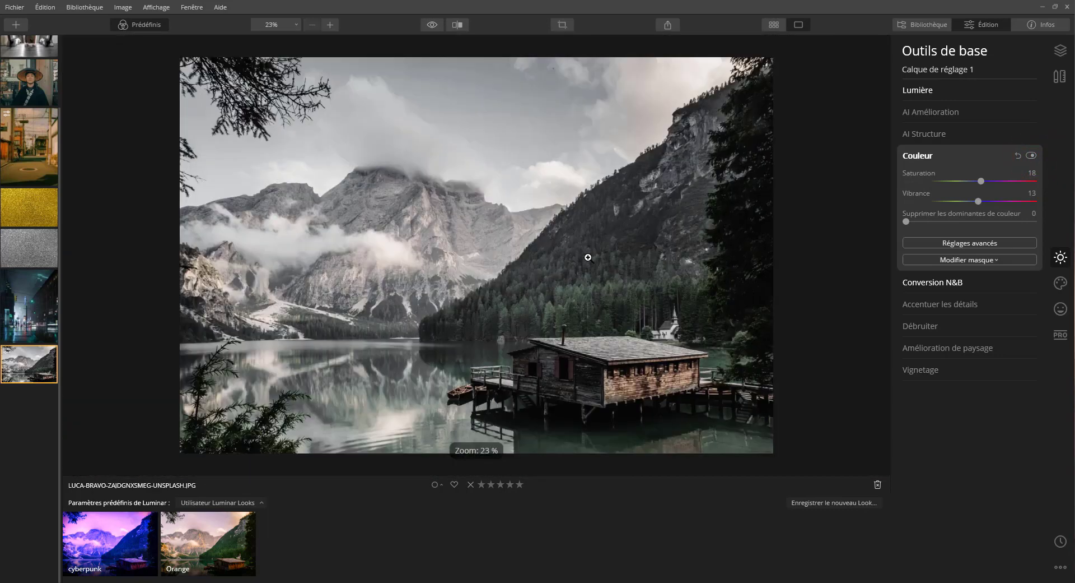
Step: Sharpen the photo with Accentuer les détails at Plus net 66, Détails Protection 28 and Rayon d'affûtage 67, comparing with and without the effect
{"action": "left_click", "coordinate": [953, 307]}
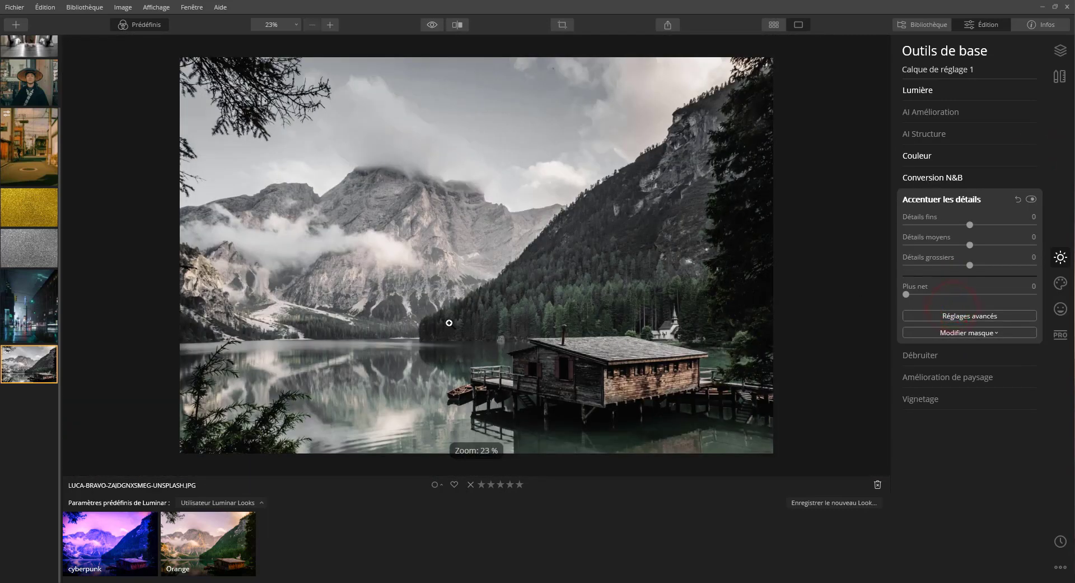
{"action": "left_click_drag", "start_coordinate": [912, 292], "coordinate": [947, 291]}
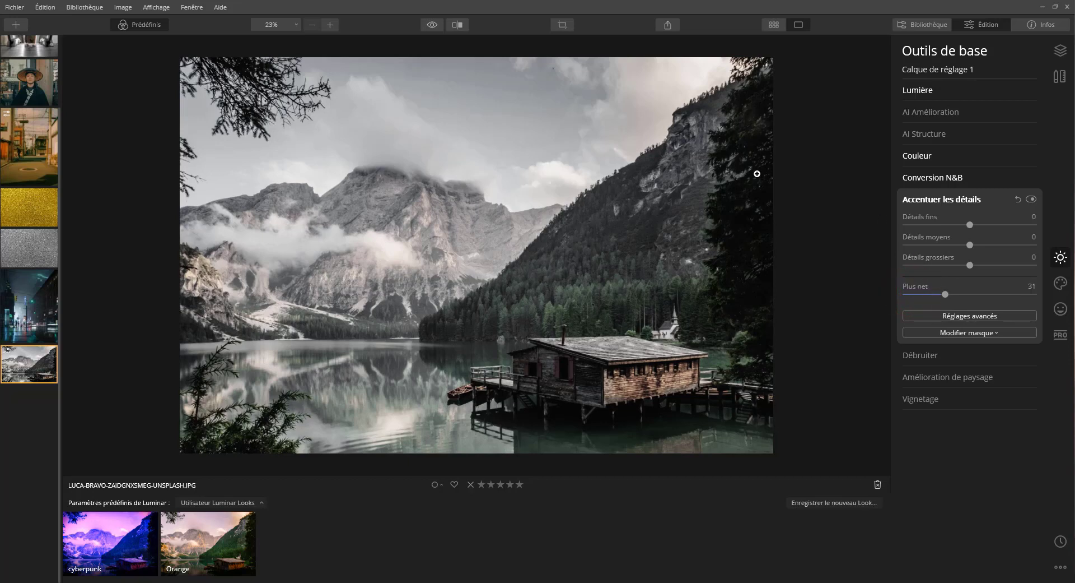
{"action": "left_click", "coordinate": [1033, 199]}
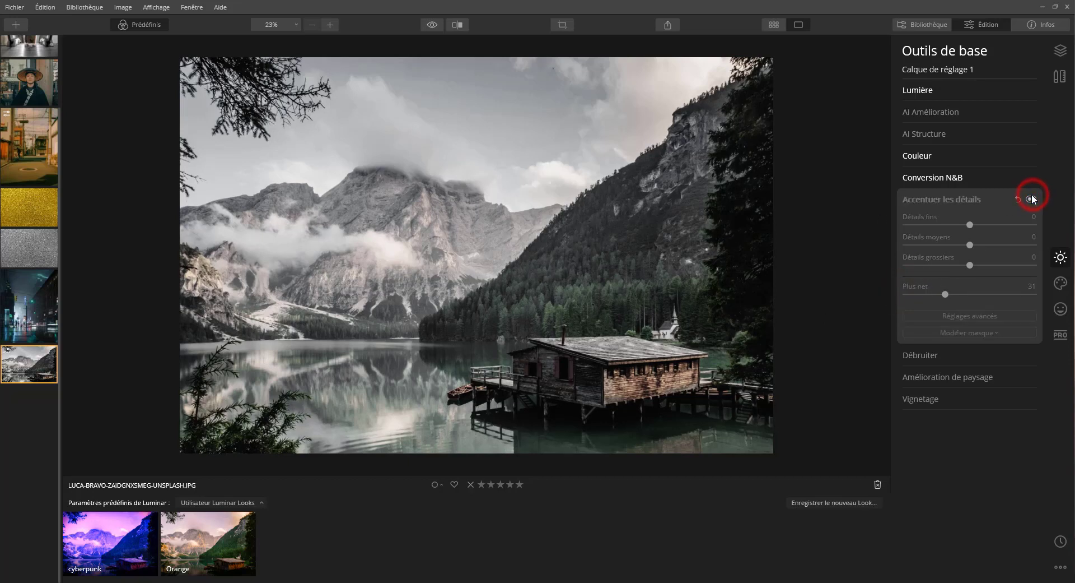
{"action": "left_click", "coordinate": [1031, 199]}
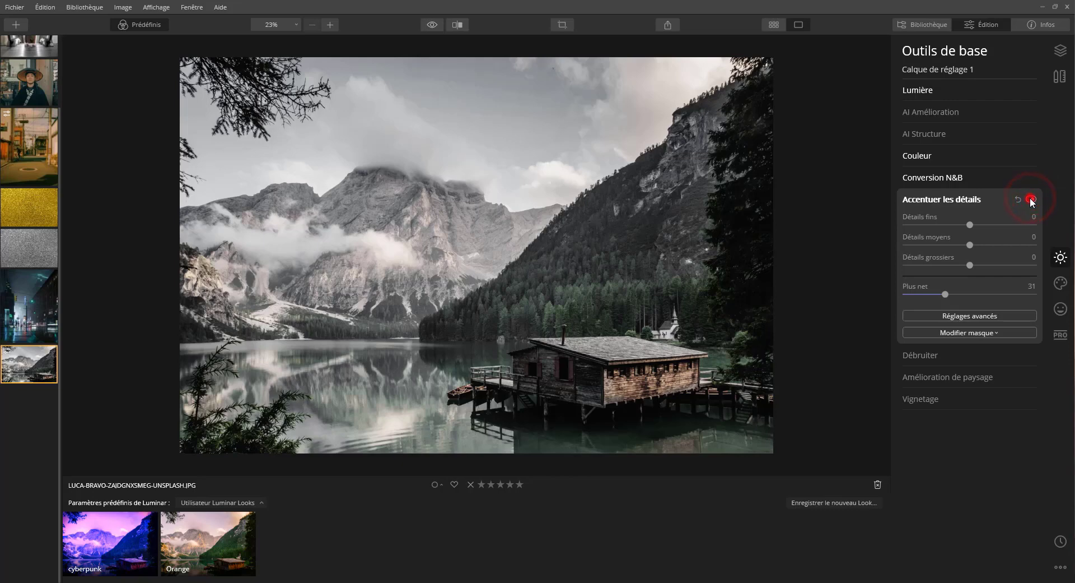
{"action": "left_click", "coordinate": [1032, 199]}
{"action": "left_click", "coordinate": [1031, 200]}
{"action": "left_click", "coordinate": [990, 294]}
{"action": "left_click", "coordinate": [978, 317]}
{"action": "left_click_drag", "start_coordinate": [916, 339], "coordinate": [941, 339]}
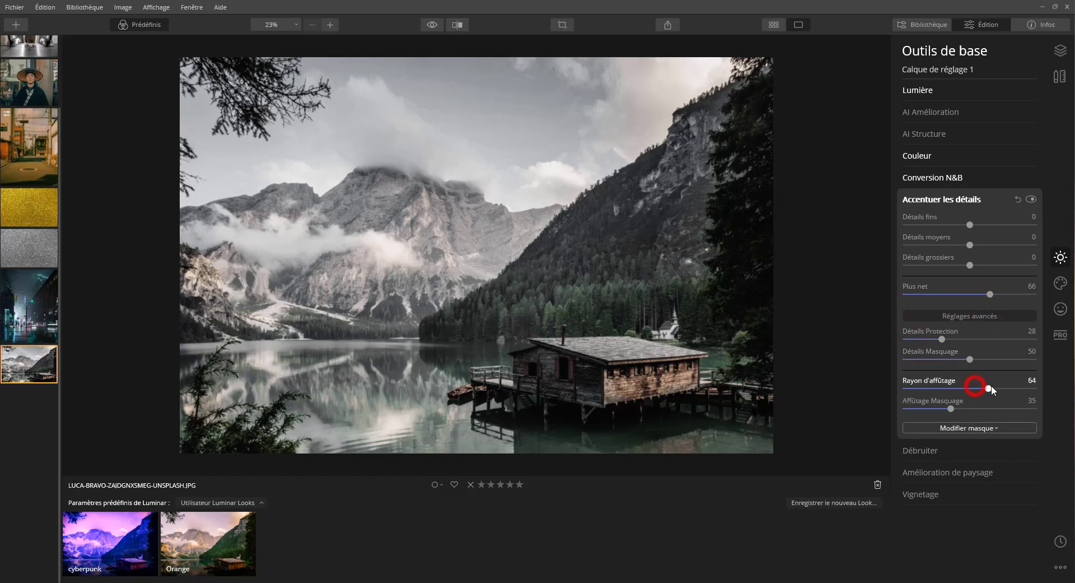
{"action": "left_click", "coordinate": [1031, 199]}
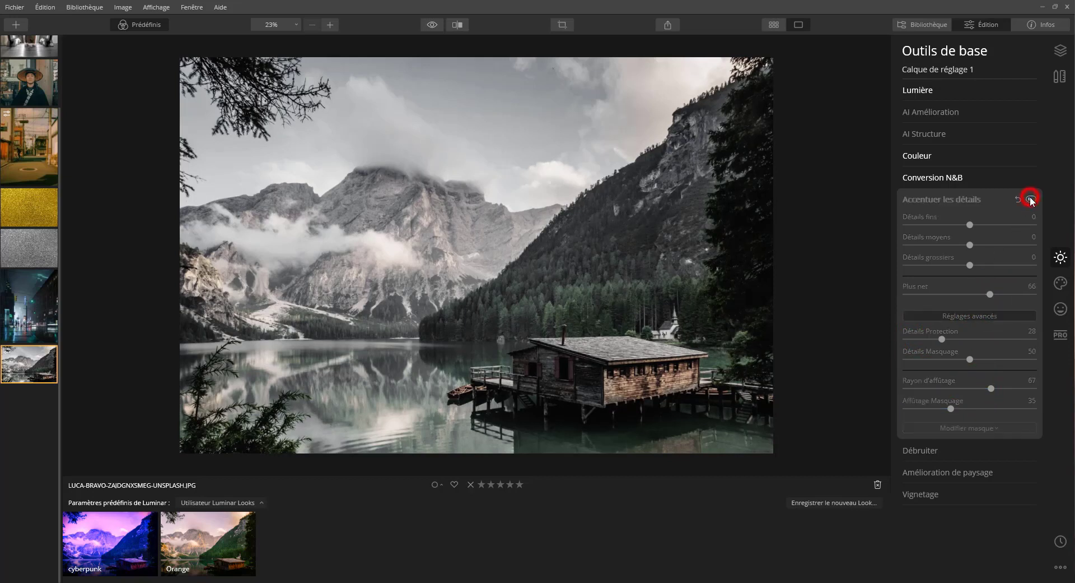
{"action": "left_click", "coordinate": [1031, 200]}
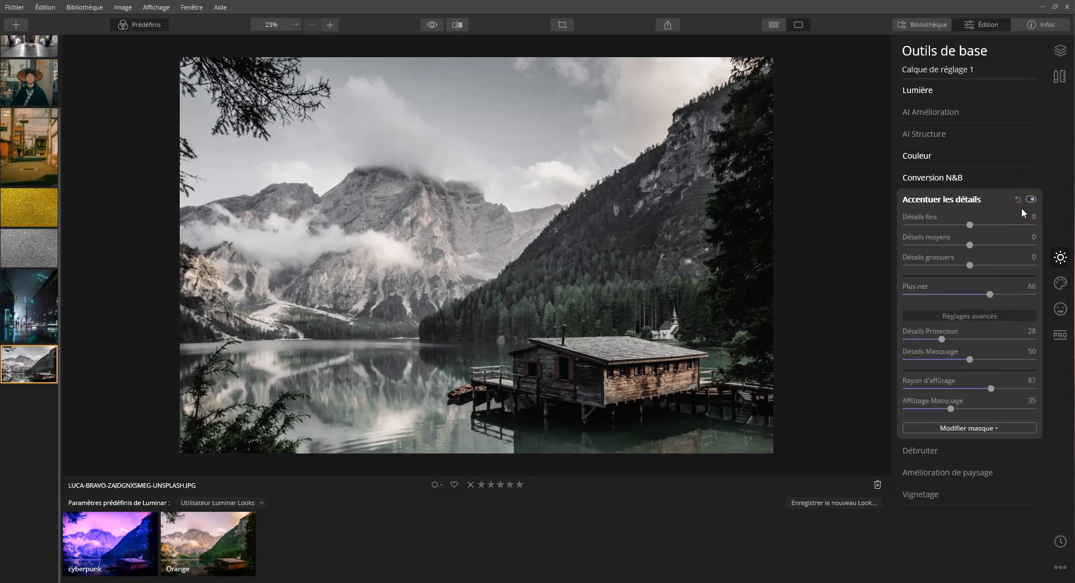
Step: Reduce luminance noise on the adjustment layer by setting Débruiter's Luminosité Denoise to 20
{"action": "left_click", "coordinate": [927, 450]}
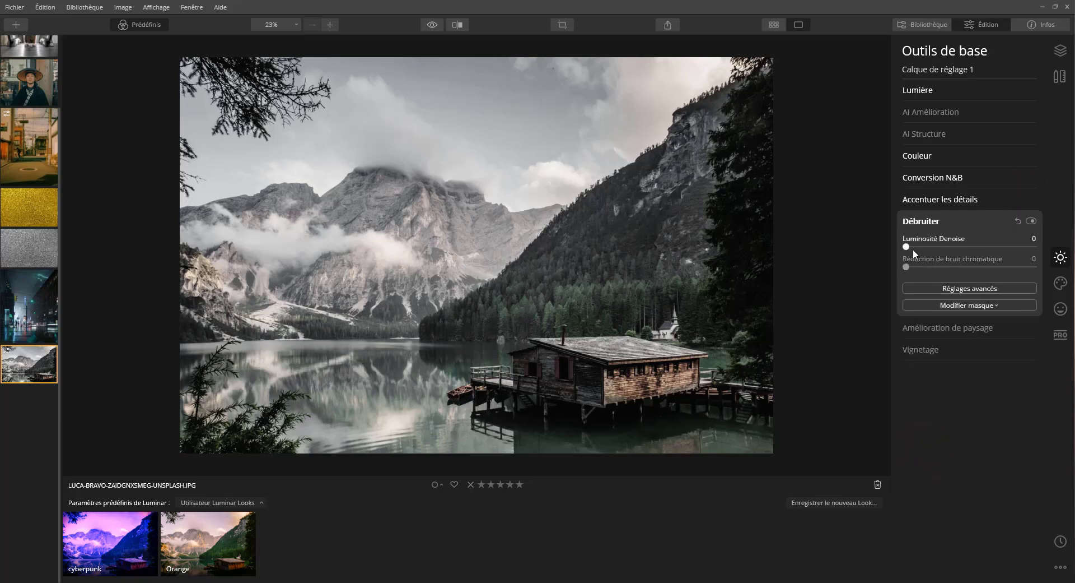
{"action": "left_click_drag", "start_coordinate": [907, 246], "coordinate": [932, 248]}
Step: Add Grain de film from the creative tools with Quantité 19, checking the grain up close
{"action": "left_click", "coordinate": [1059, 285]}
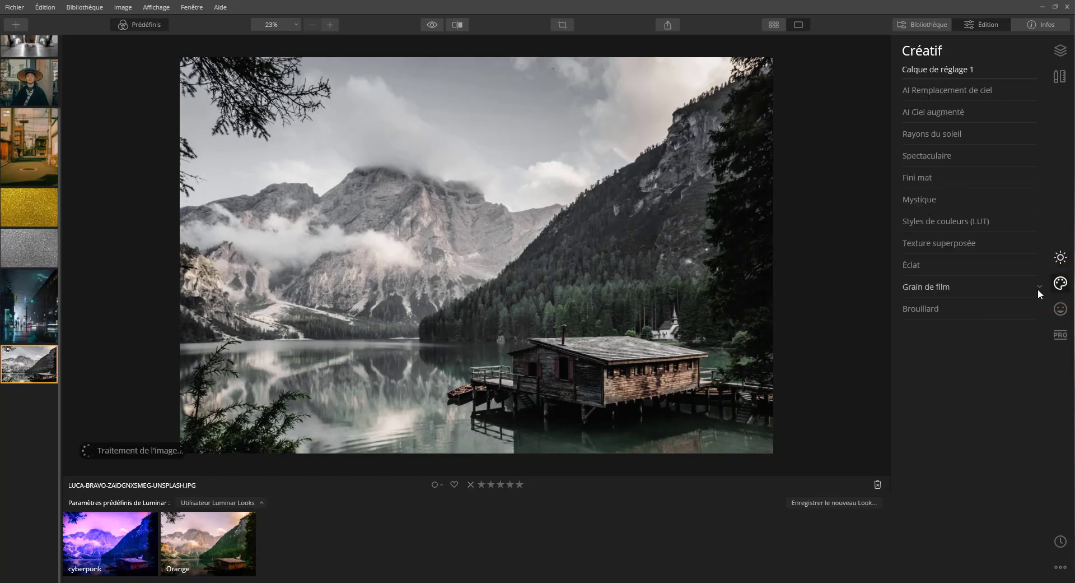
{"action": "left_click", "coordinate": [939, 288]}
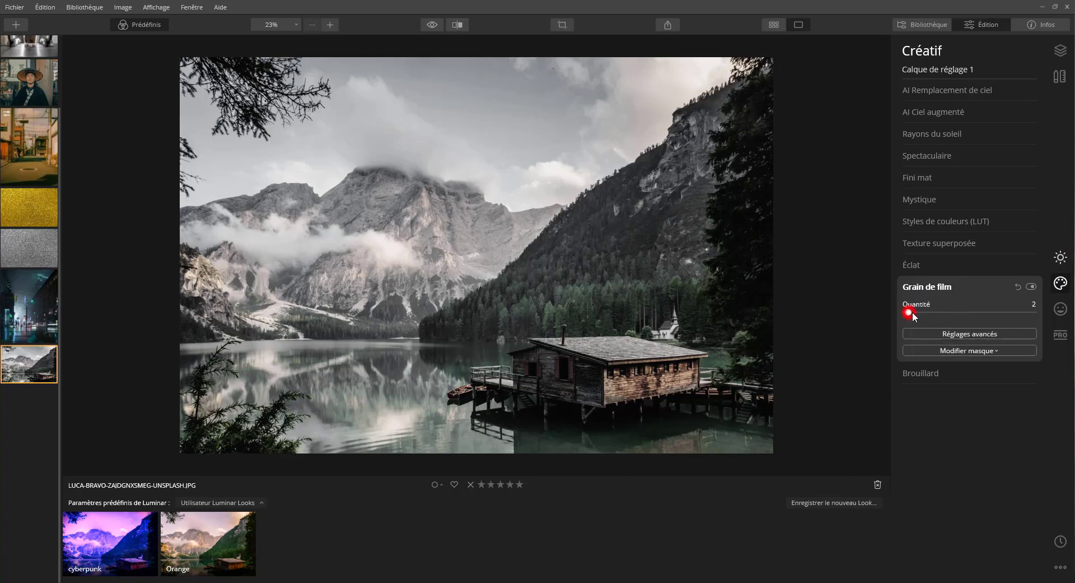
{"action": "left_click_drag", "start_coordinate": [913, 311], "coordinate": [914, 311]}
{"action": "mouse_move", "coordinate": [914, 312]}
{"action": "left_mouse_down"}
{"action": "mouse_move", "coordinate": [987, 313]}
{"action": "mouse_move", "coordinate": [917, 316]}
{"action": "mouse_move", "coordinate": [925, 313]}
{"action": "left_mouse_up"}
{"action": "left_click", "coordinate": [520, 334]}
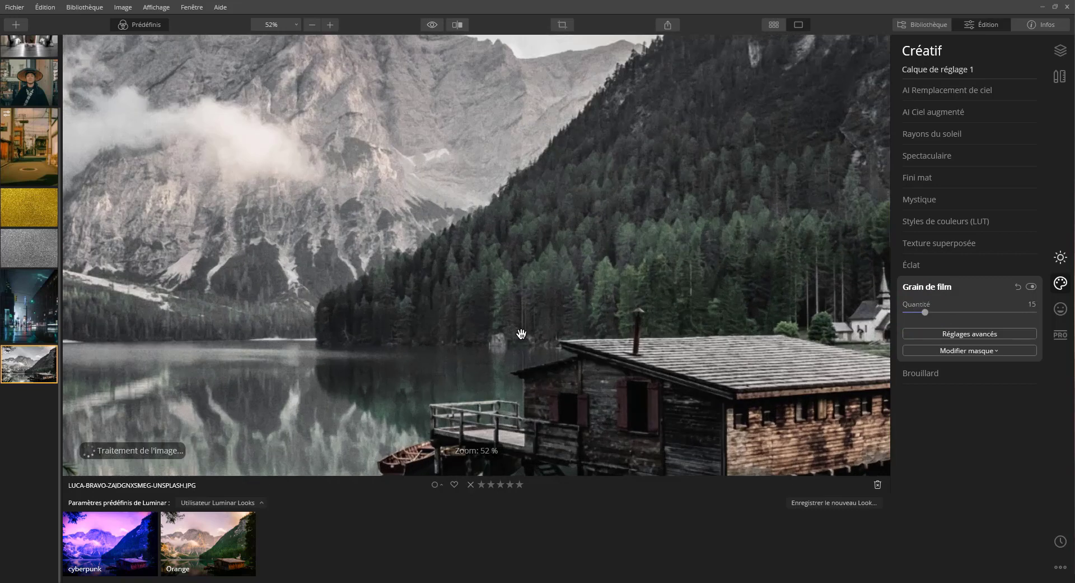
{"action": "left_click", "coordinate": [480, 340]}
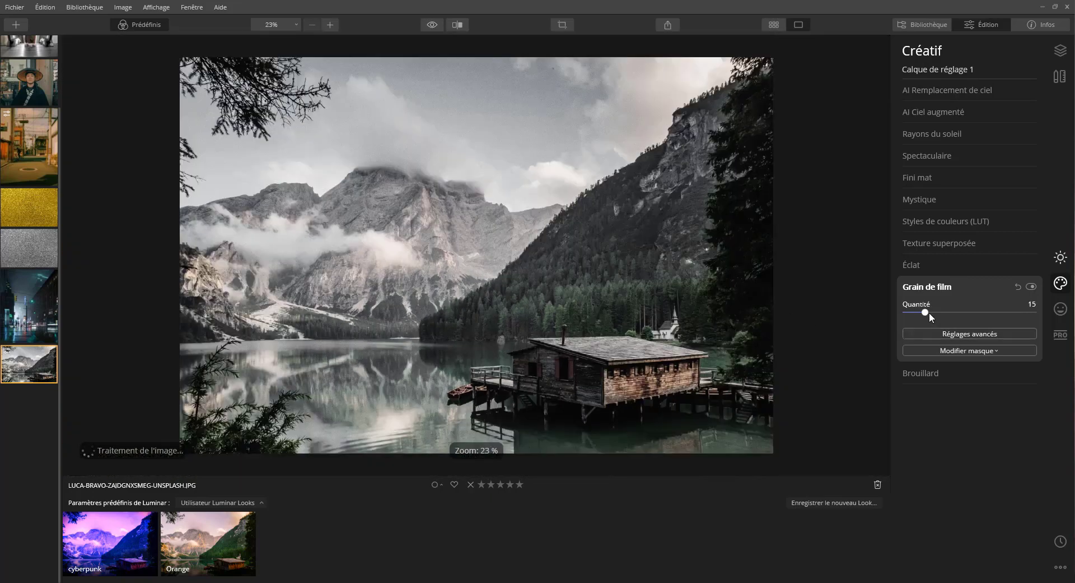
{"action": "left_click", "coordinate": [930, 312]}
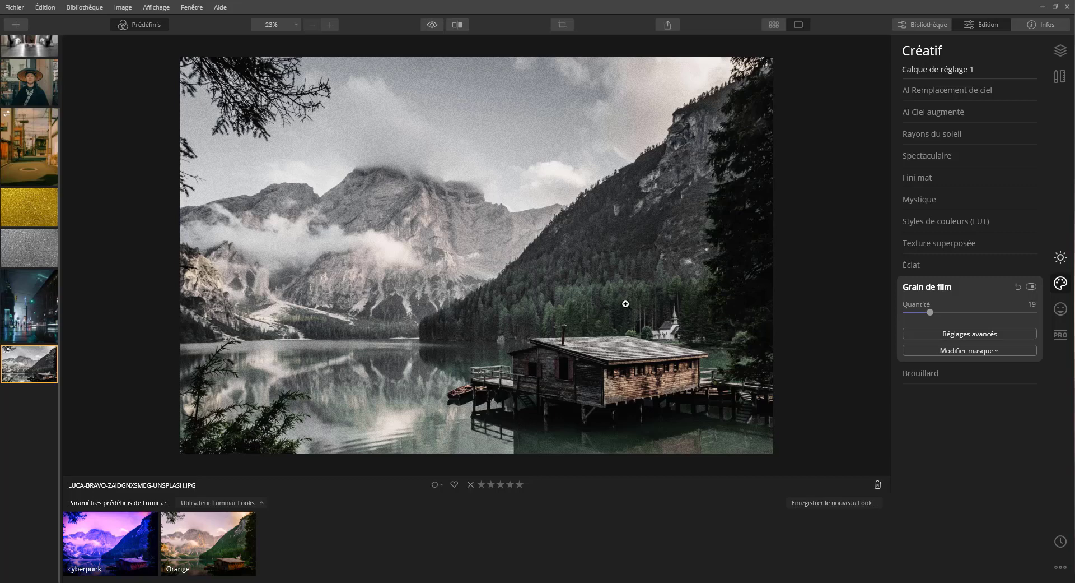
Step: Save the current adjustments as a new Luminar Look named "post apo", keeping its Quantité at 100
{"action": "left_click", "coordinate": [829, 503]}
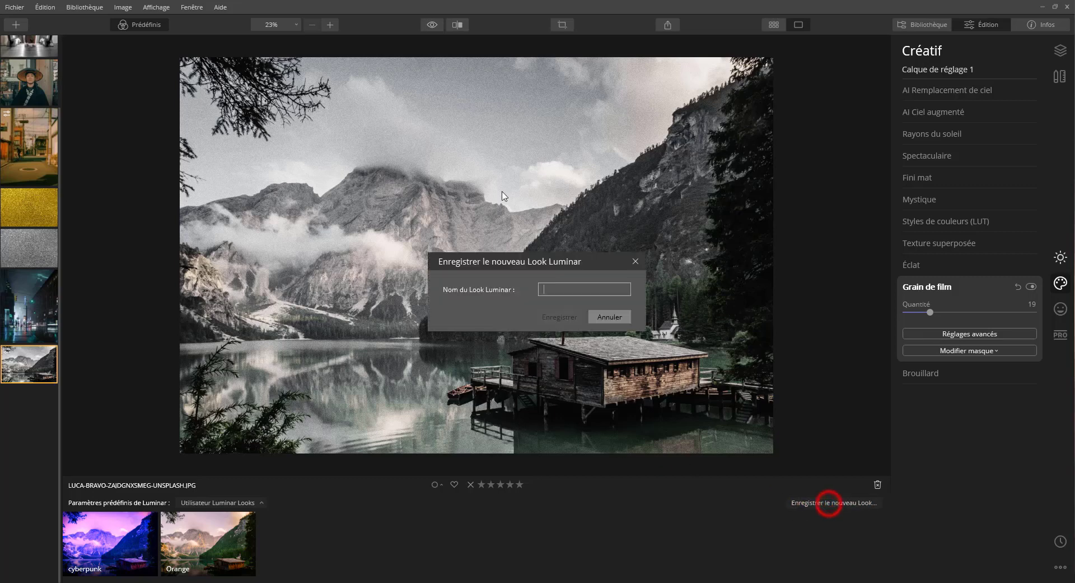
{"action": "type", "text": "post "}
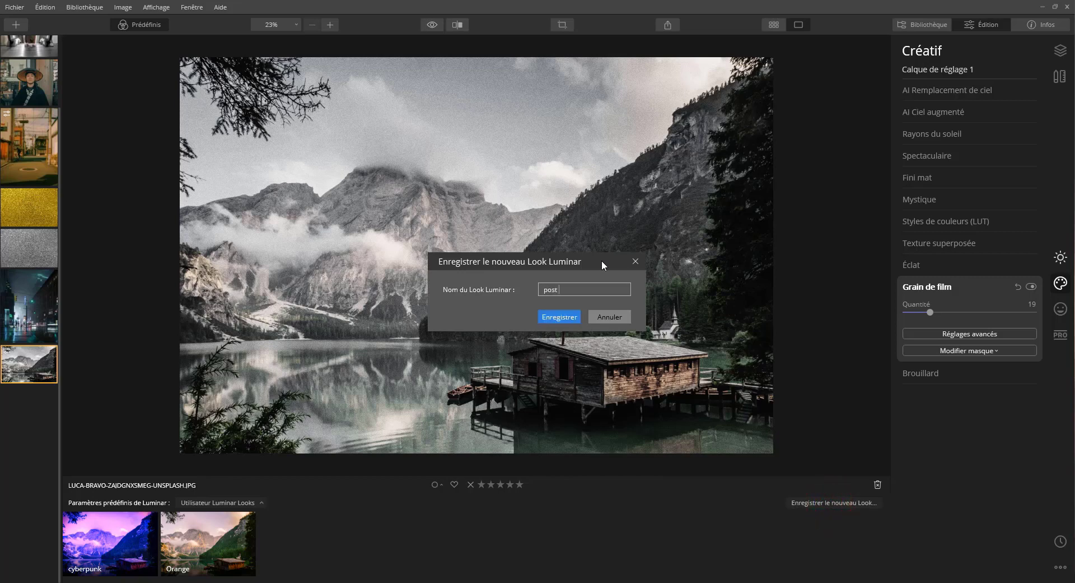
{"action": "type", "text": "apo"}
{"action": "key", "text": "Return"}
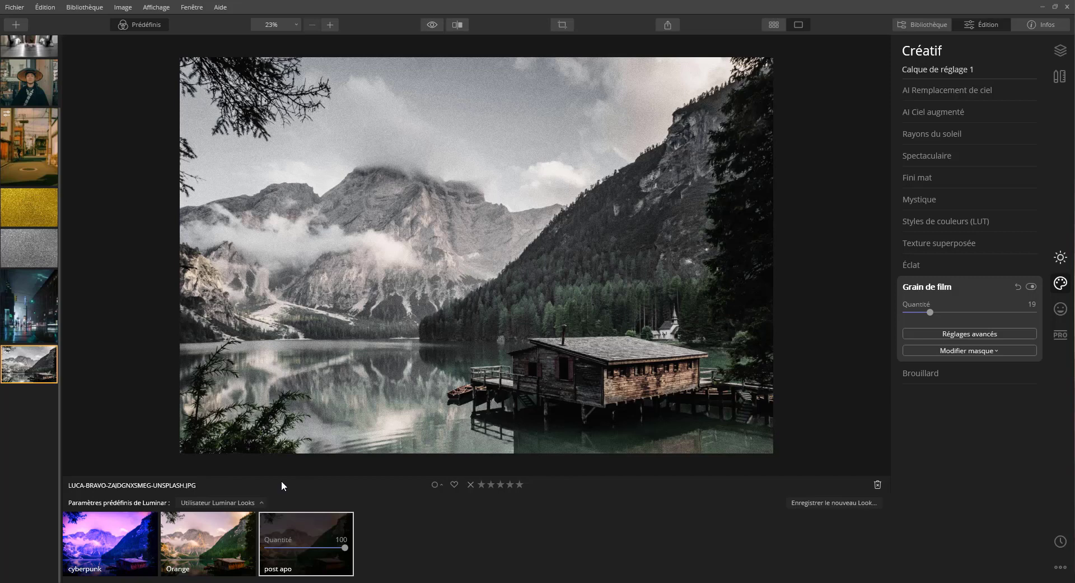
{"action": "left_click", "coordinate": [419, 553]}
{"action": "mouse_move", "coordinate": [343, 547]}
{"action": "left_mouse_down"}
{"action": "mouse_move", "coordinate": [285, 549]}
{"action": "mouse_move", "coordinate": [345, 548]}
{"action": "left_mouse_up"}
Step: Apply the "post apo" Look to the portrait of the man in the straw hat and reduce its Quantité to 72
{"action": "scroll", "coordinate": [31, 179], "scroll_direction": "up", "scroll_amount": 3}
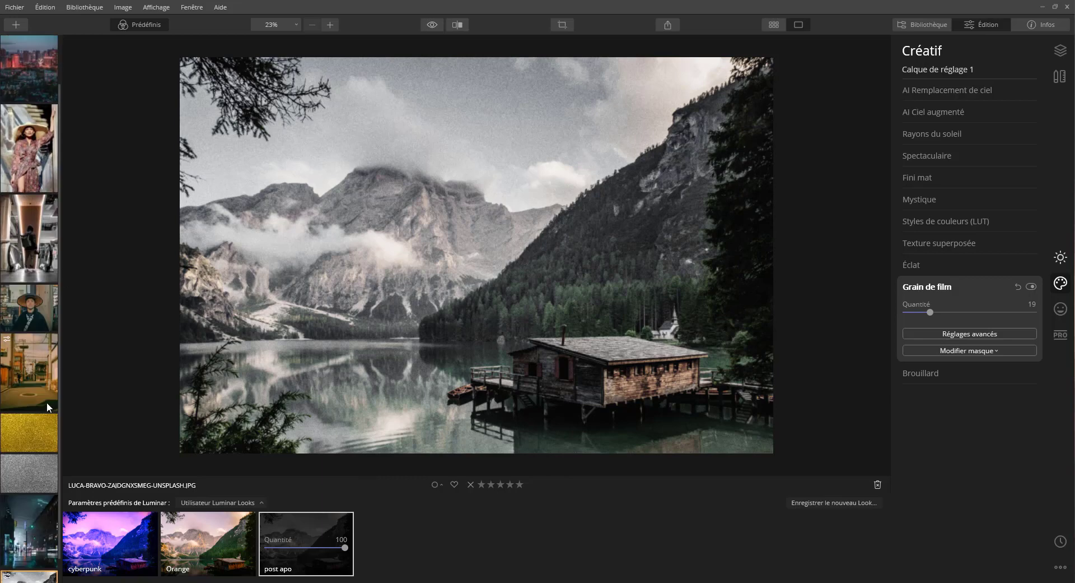
{"action": "left_click", "coordinate": [12, 316]}
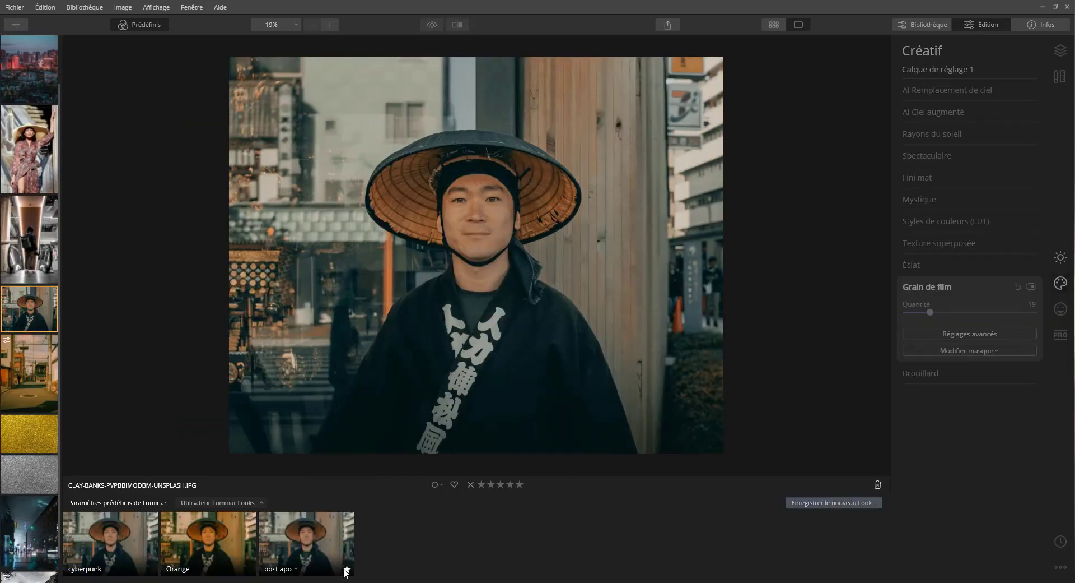
{"action": "left_click", "coordinate": [298, 540]}
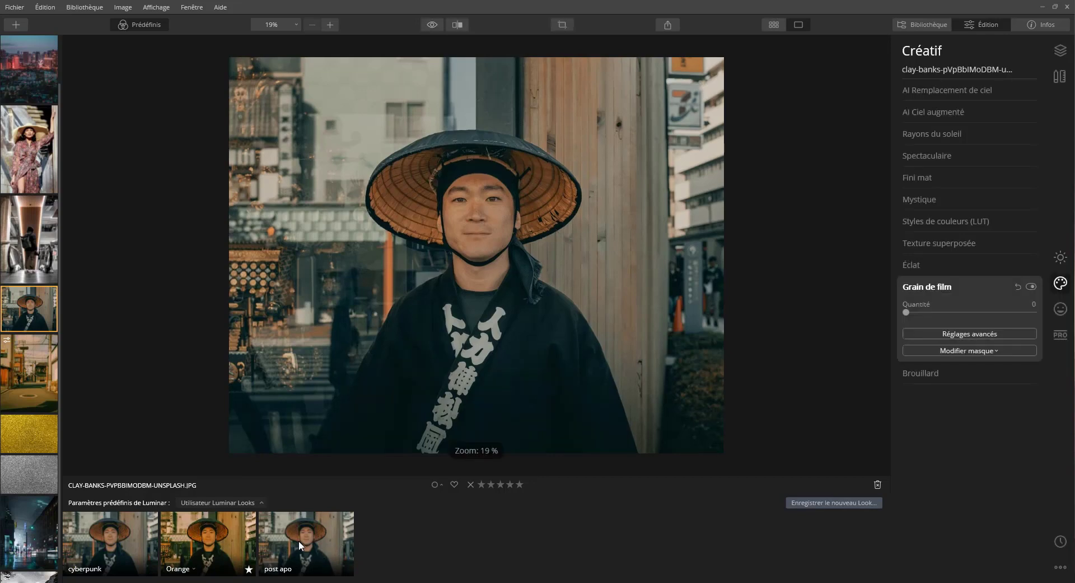
{"action": "left_click", "coordinate": [304, 539]}
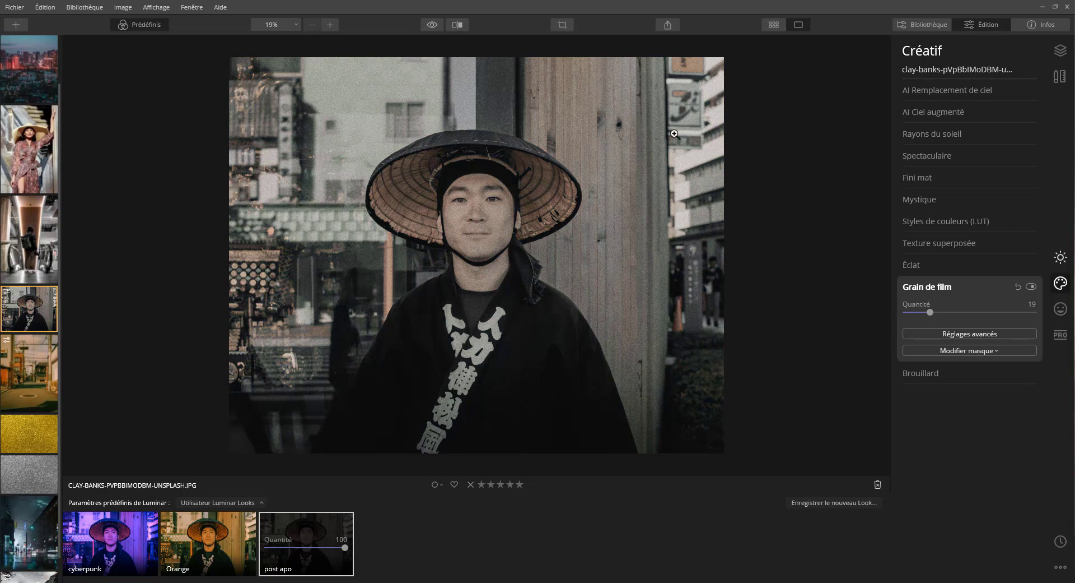
{"action": "left_click", "coordinate": [336, 548]}
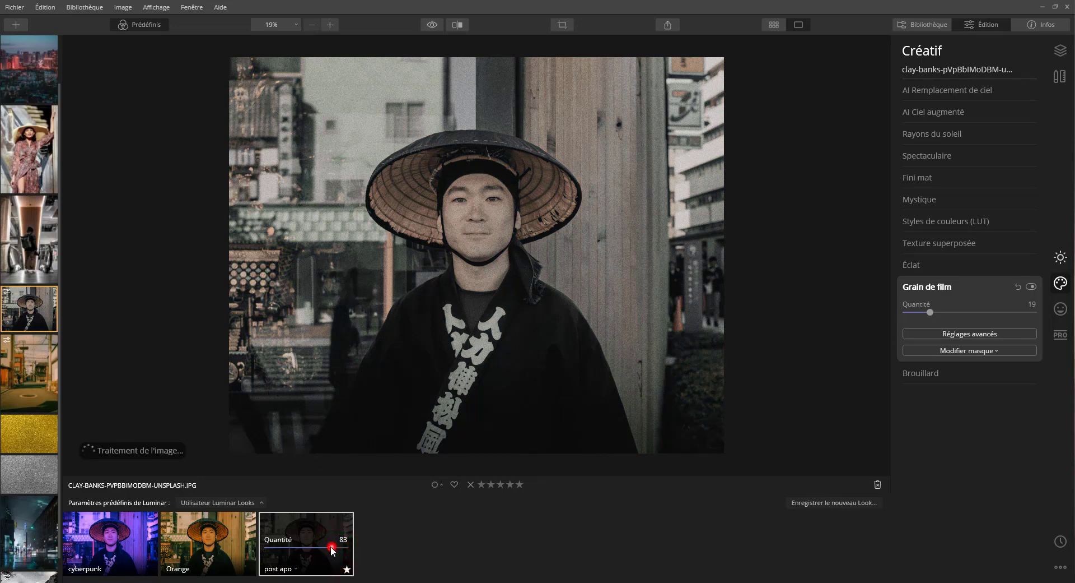
{"action": "mouse_move", "coordinate": [331, 546]}
{"action": "left_mouse_down"}
{"action": "mouse_move", "coordinate": [297, 546]}
{"action": "mouse_move", "coordinate": [324, 549]}
{"action": "left_mouse_up"}
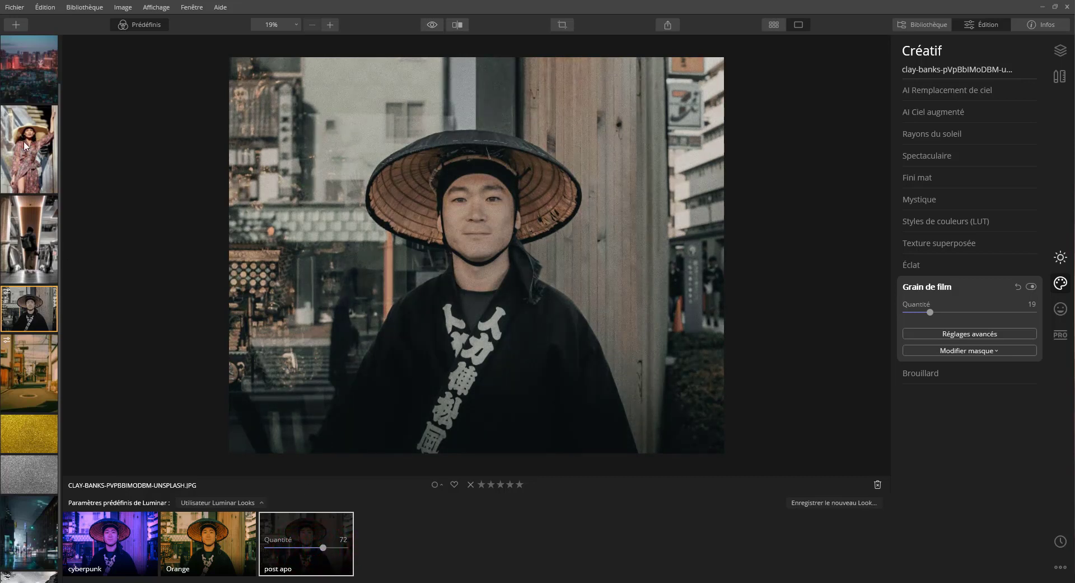
Step: Apply the "post apo" Look to the dusk city skyline photo with Quantité 100
{"action": "left_click", "coordinate": [23, 78]}
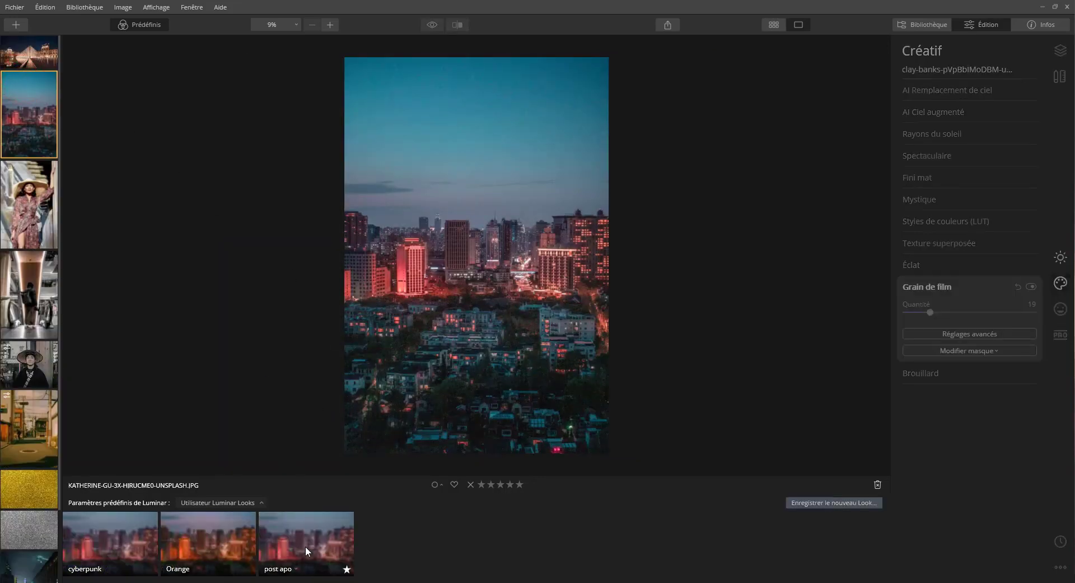
{"action": "left_click", "coordinate": [269, 537]}
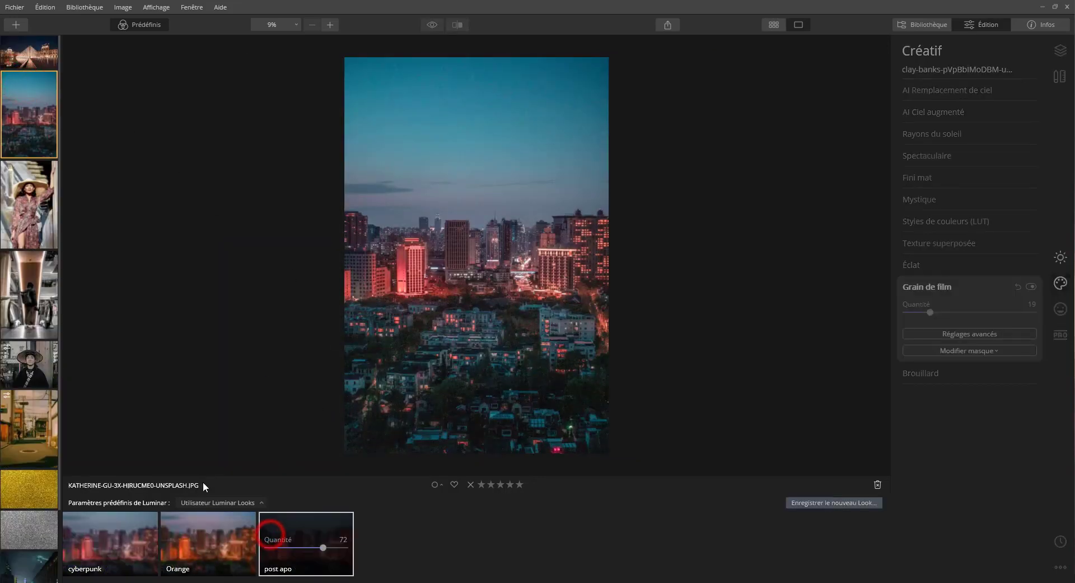
{"action": "left_click_drag", "start_coordinate": [323, 547], "coordinate": [355, 549]}
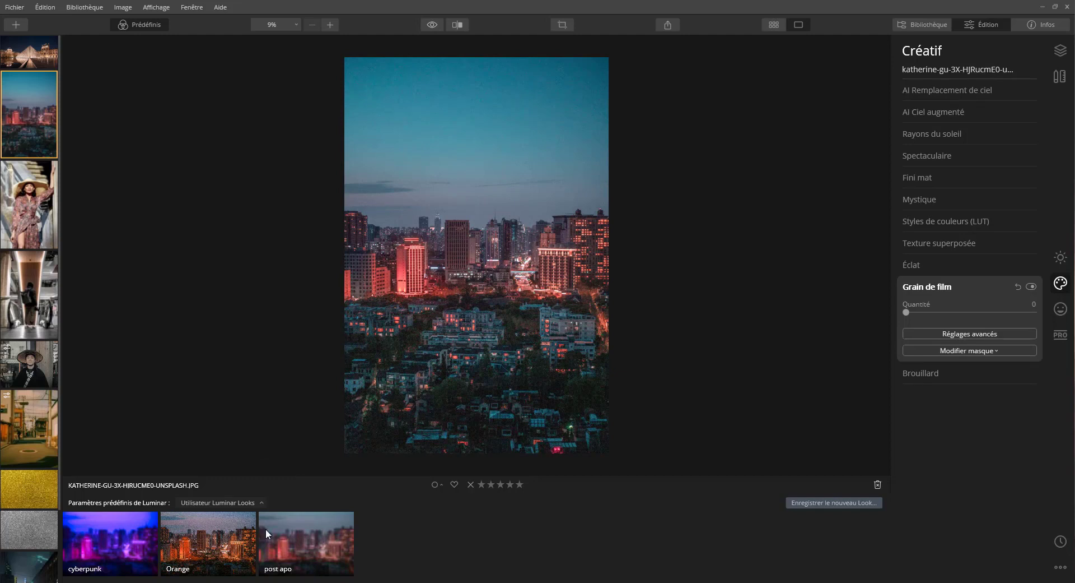
{"action": "left_click", "coordinate": [283, 541]}
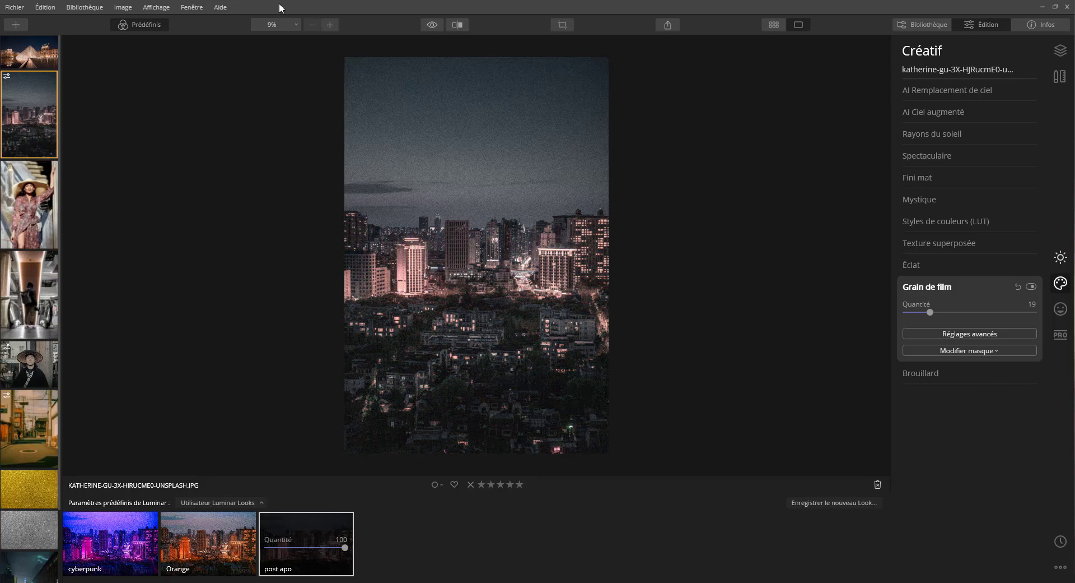
Step: Compare the city skyline photo with and without the Look, and reset all its adjustments
{"action": "left_click", "coordinate": [433, 26]}
{"action": "left_click", "coordinate": [433, 25]}
{"action": "left_click", "coordinate": [433, 26]}
{"action": "left_click", "coordinate": [434, 26]}
{"action": "left_click", "coordinate": [434, 26]}
{"action": "left_click", "coordinate": [1060, 567]}
{"action": "left_click", "coordinate": [1002, 480]}
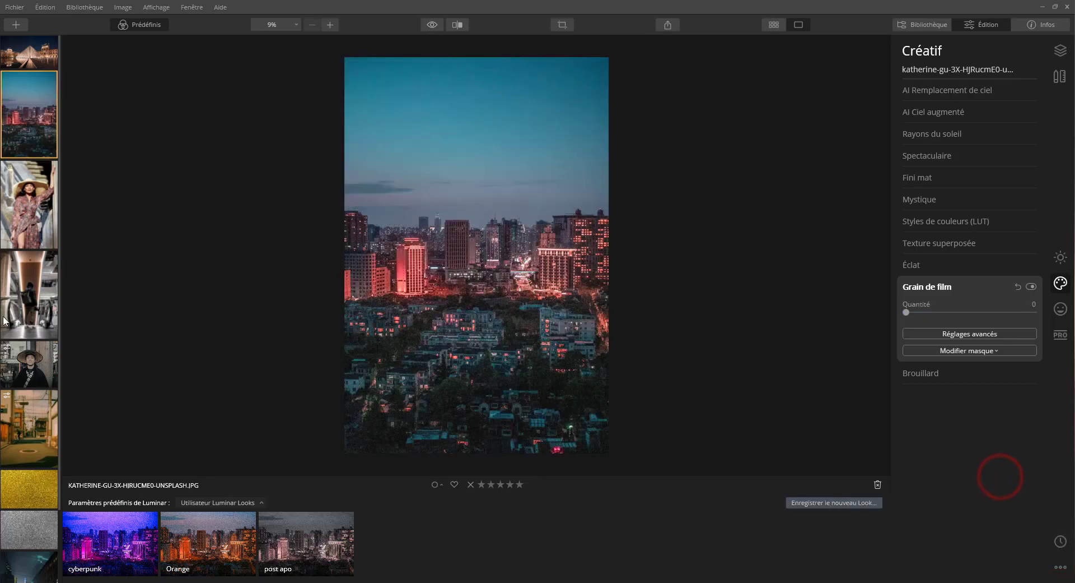
Step: Return to the straw hat portrait and reset all its adjustments
{"action": "left_click", "coordinate": [34, 306]}
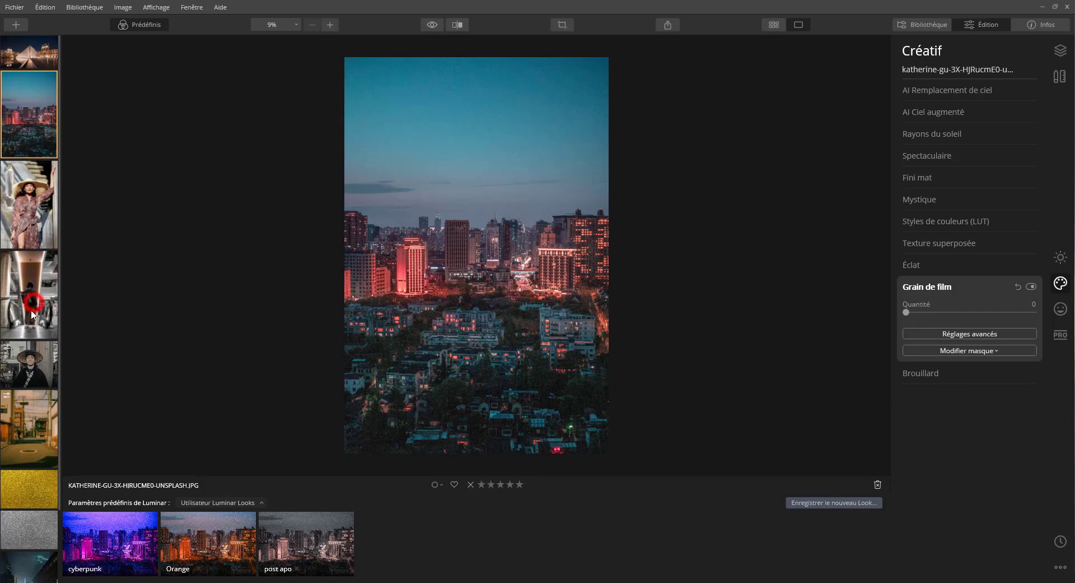
{"action": "left_click", "coordinate": [24, 359]}
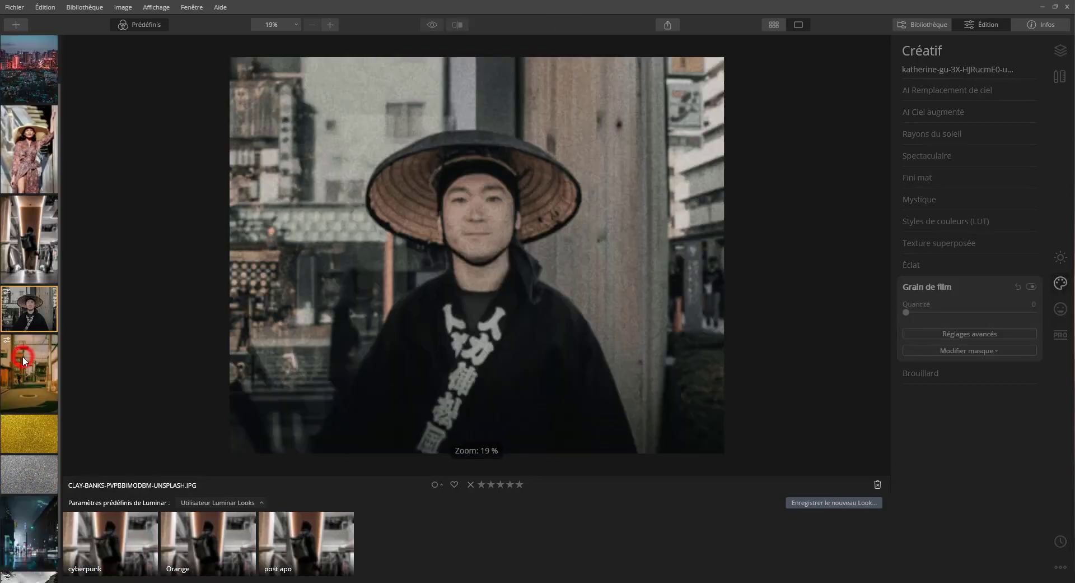
{"action": "left_click", "coordinate": [1055, 566]}
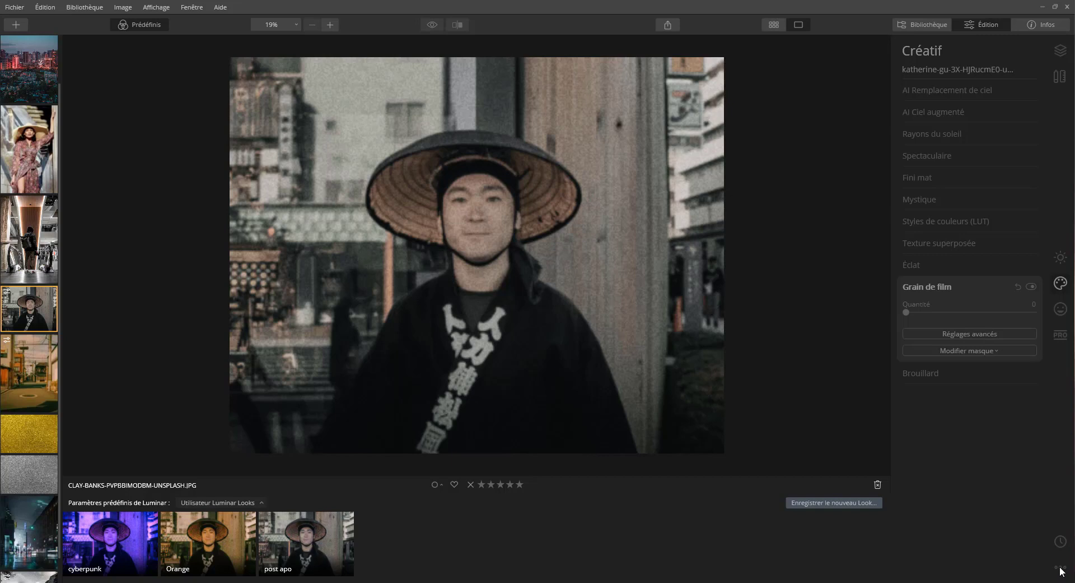
{"action": "left_click", "coordinate": [1058, 567]}
{"action": "left_click", "coordinate": [1060, 566]}
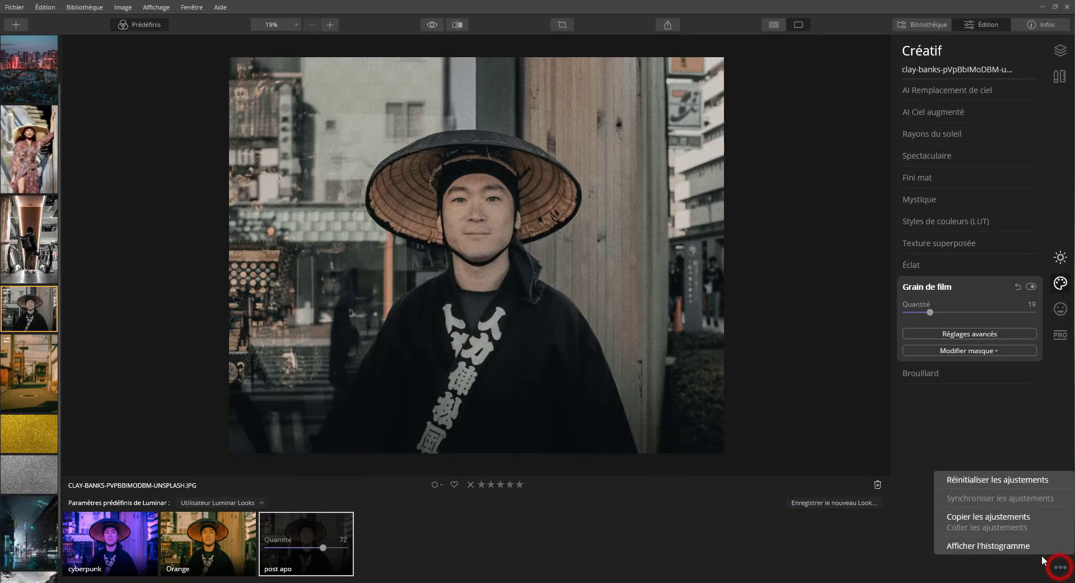
{"action": "left_click", "coordinate": [979, 477]}
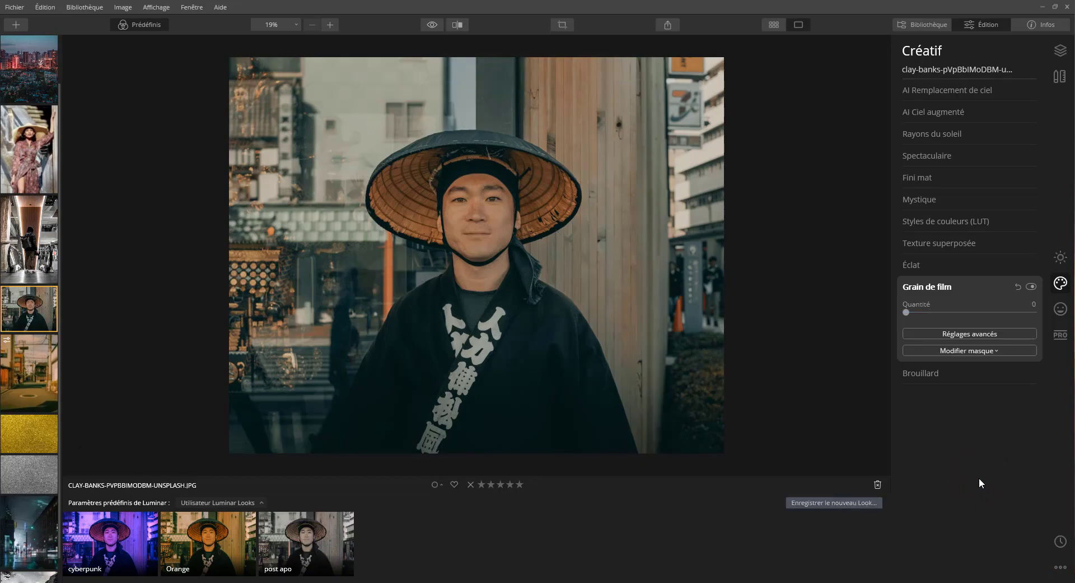